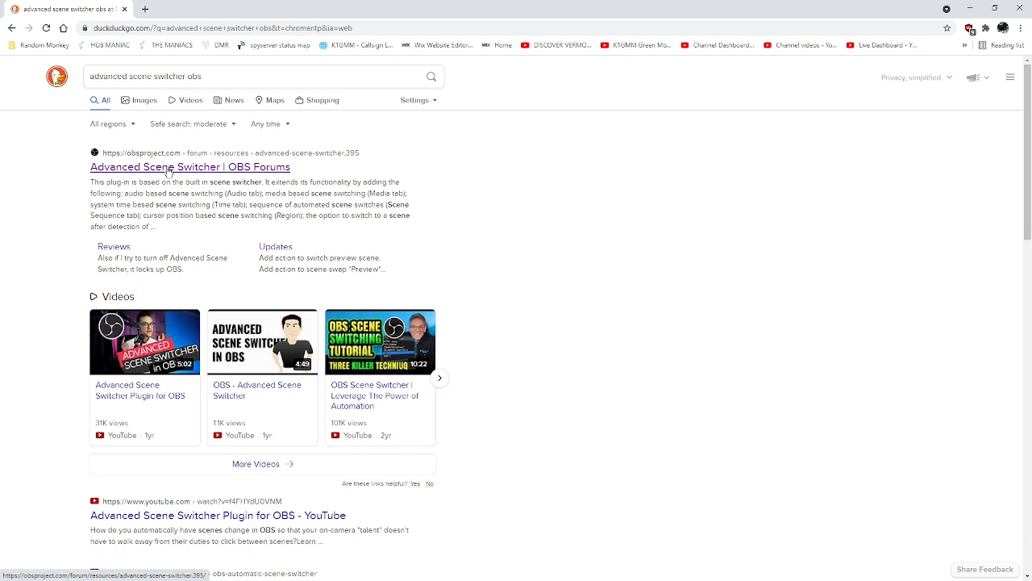
- Open the Advanced Scene Switcher resource page on OBS Forums and go to its download
left_click(168, 168)
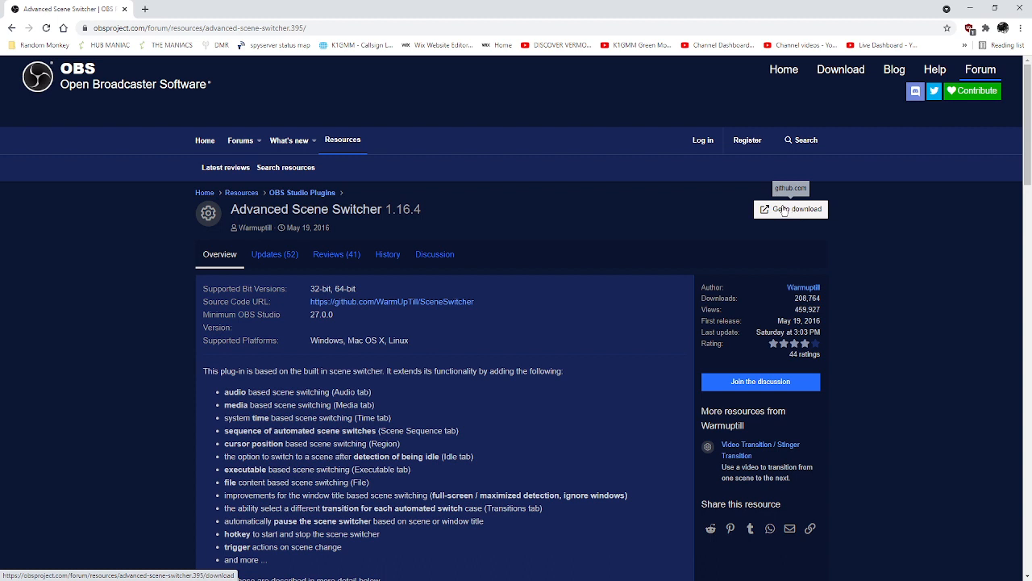
left_click(783, 210)
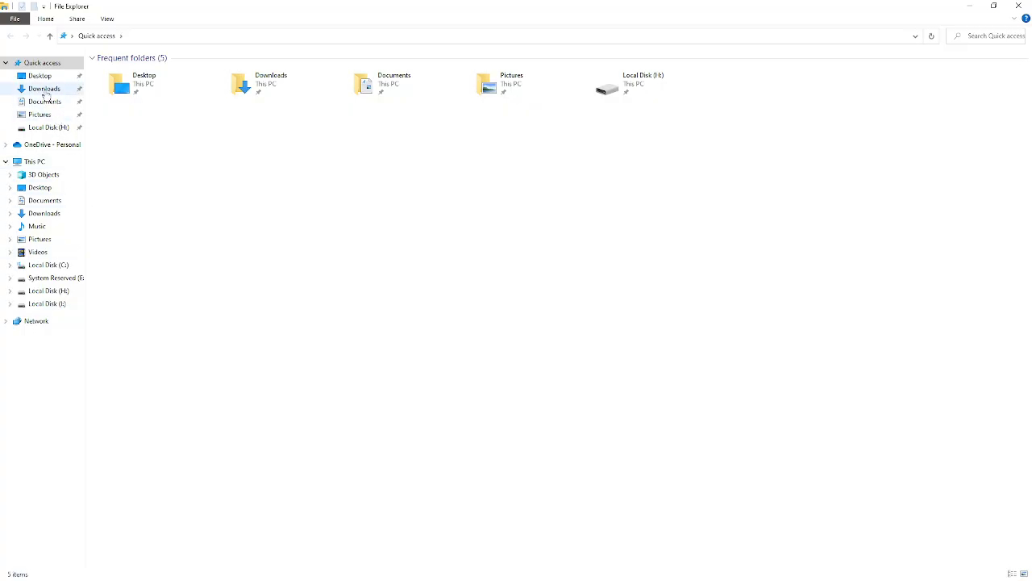
- In File Explorer's Downloads folder, select the first SceneSwitcher zip archive and look at its extraction option without extracting
left_click(44, 90)
left_click(179, 125)
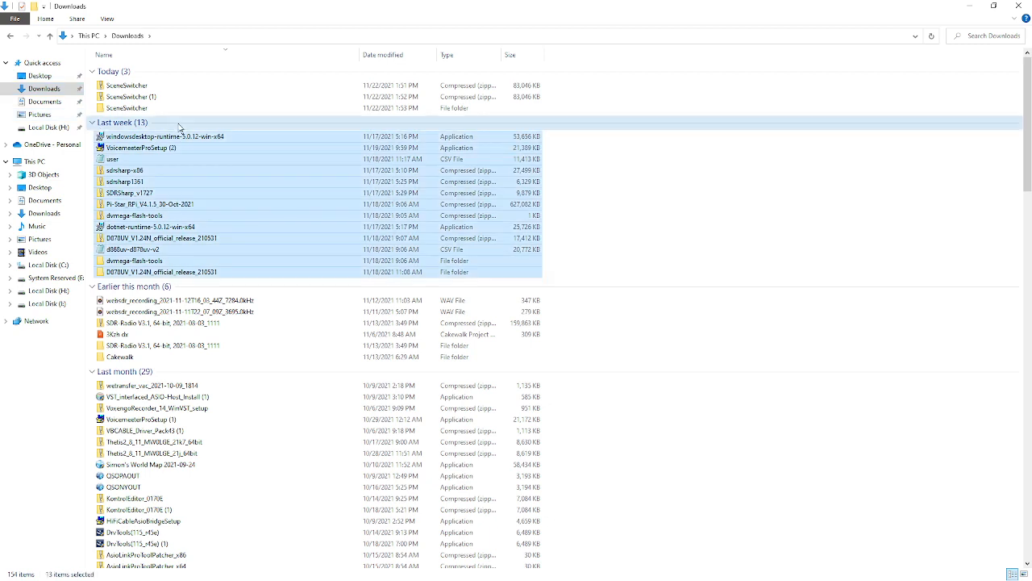
left_click(125, 86)
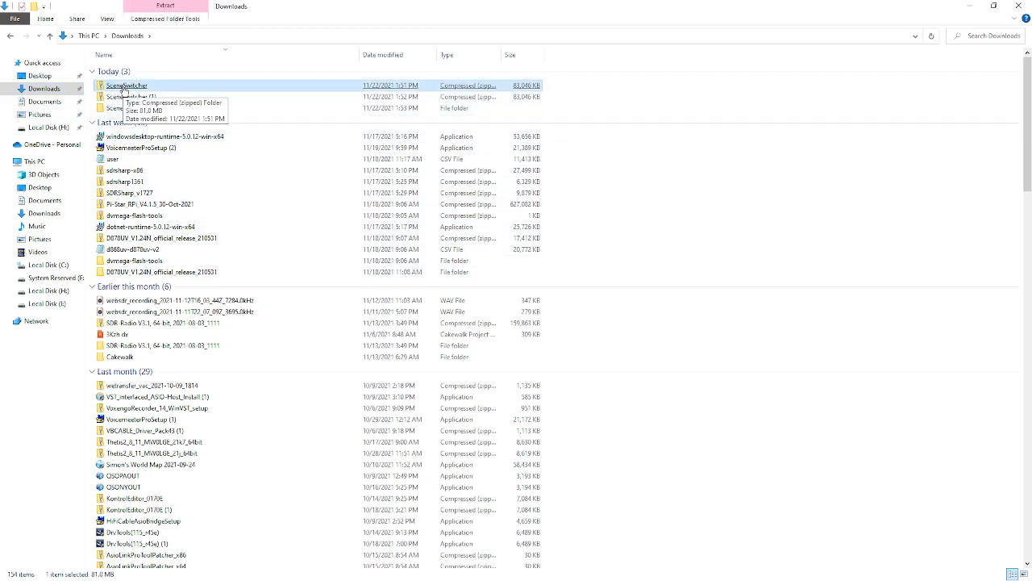
right_click(125, 87)
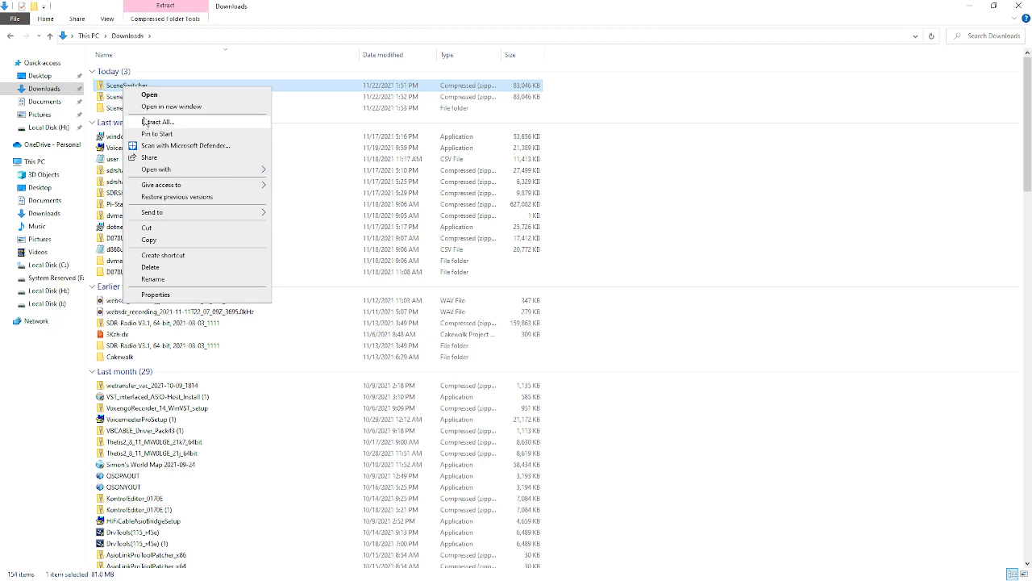
left_click(650, 56)
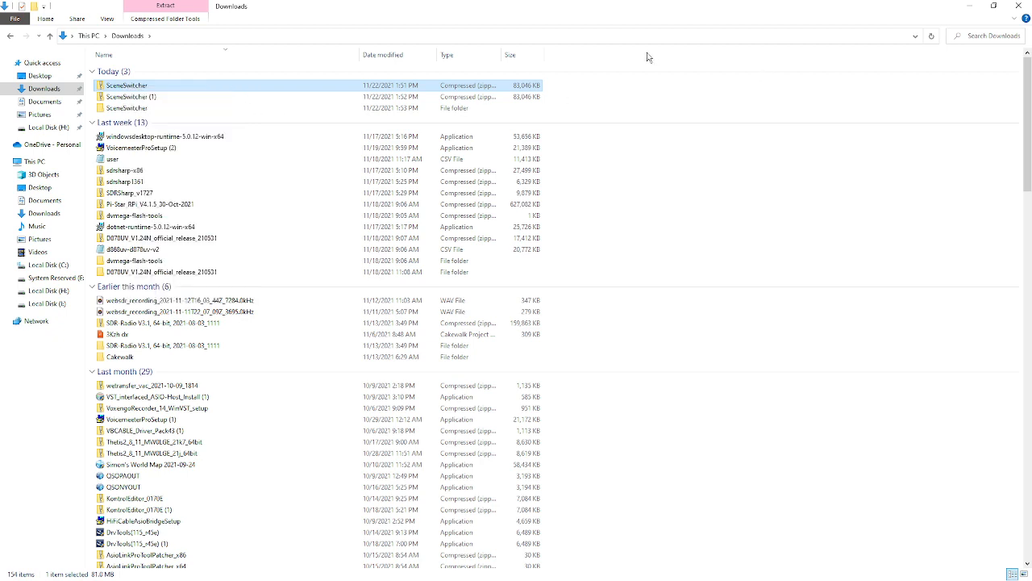
- Locate AdvancedSceneSwitcherSetup in the extracted SceneSwitcher folder's Windows subfolder, view its run-as-administrator option, and close File Explorer
left_click(125, 109)
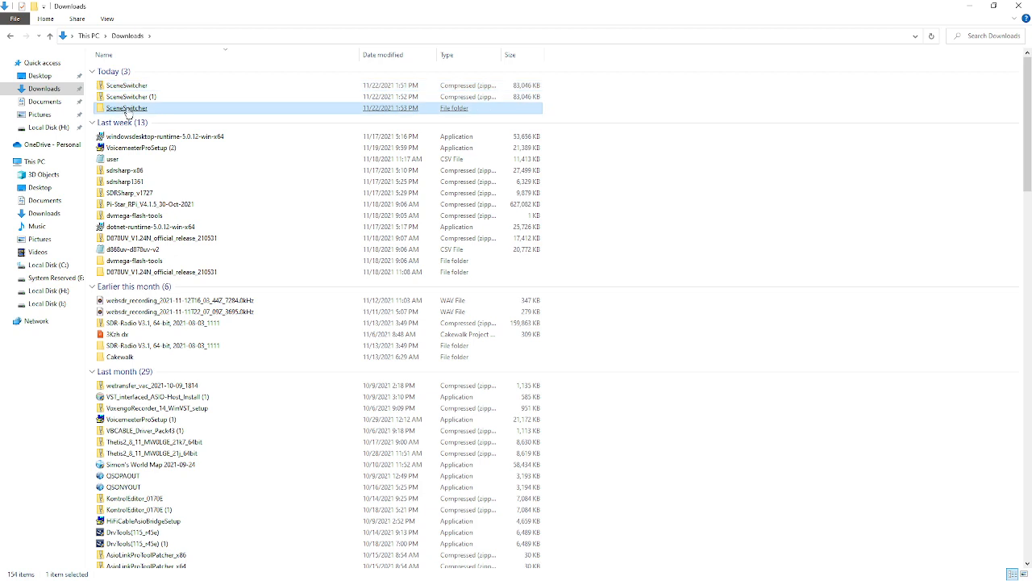
double_click(113, 112)
double_click(130, 77)
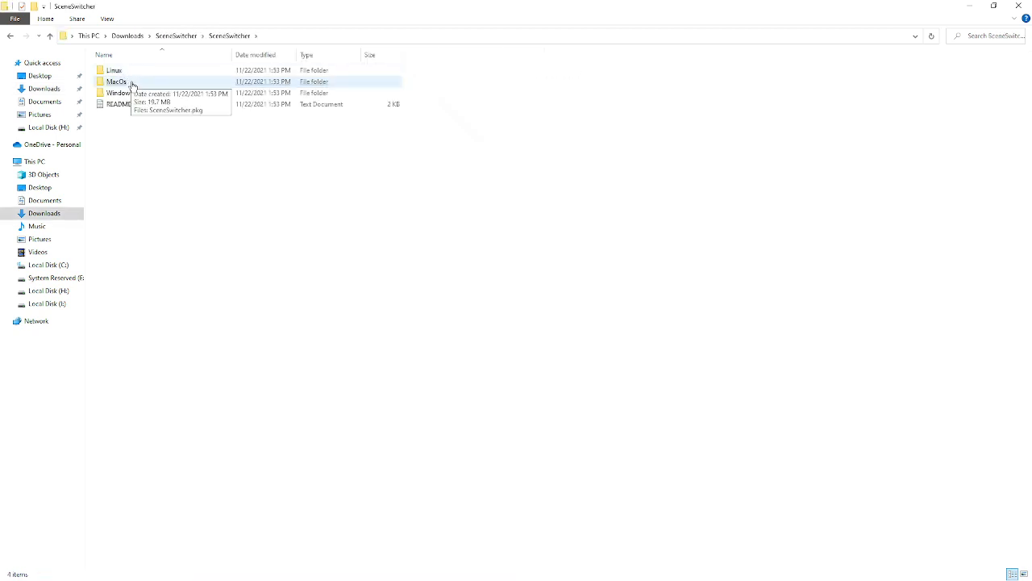
double_click(127, 95)
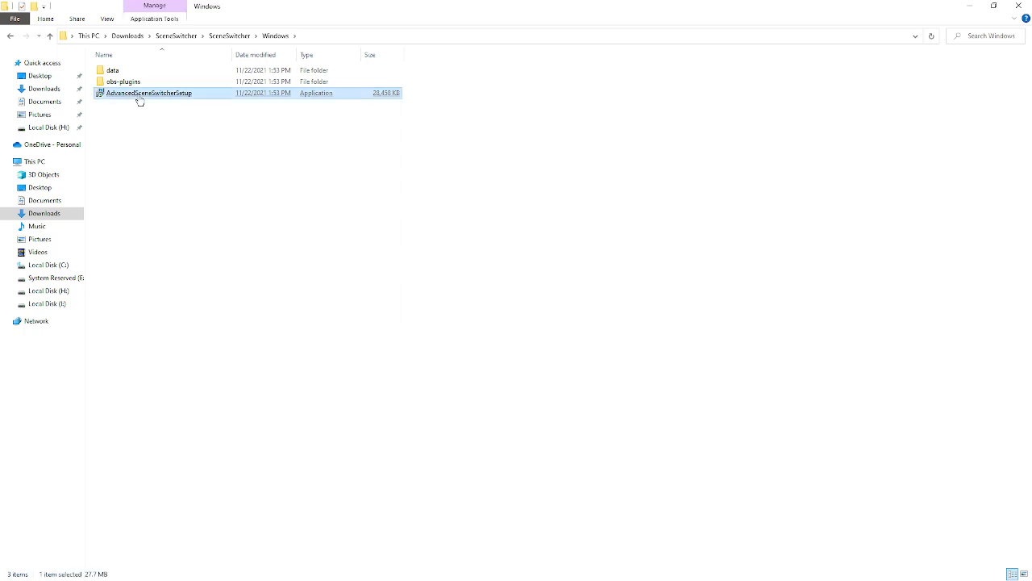
left_click(138, 96)
right_click(138, 99)
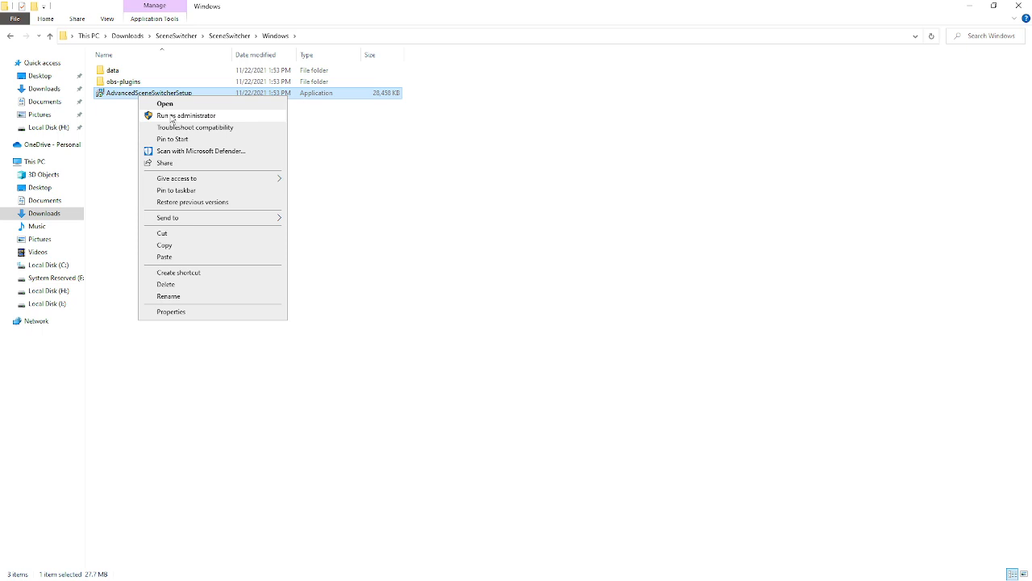
left_click(1018, 8)
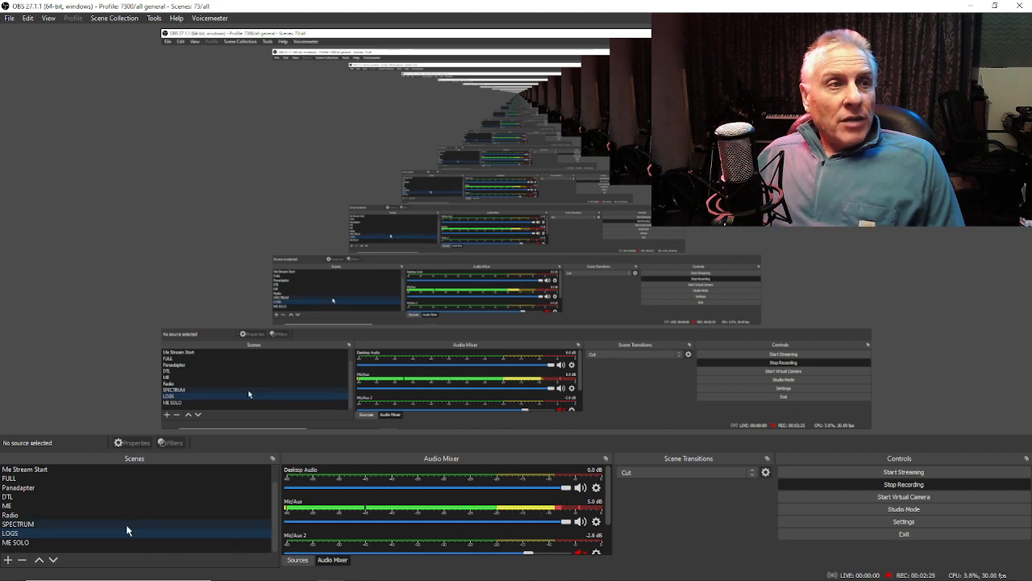
- In OBS, view the sources of the LOGS scene and return to the audio mixer
left_click(304, 560)
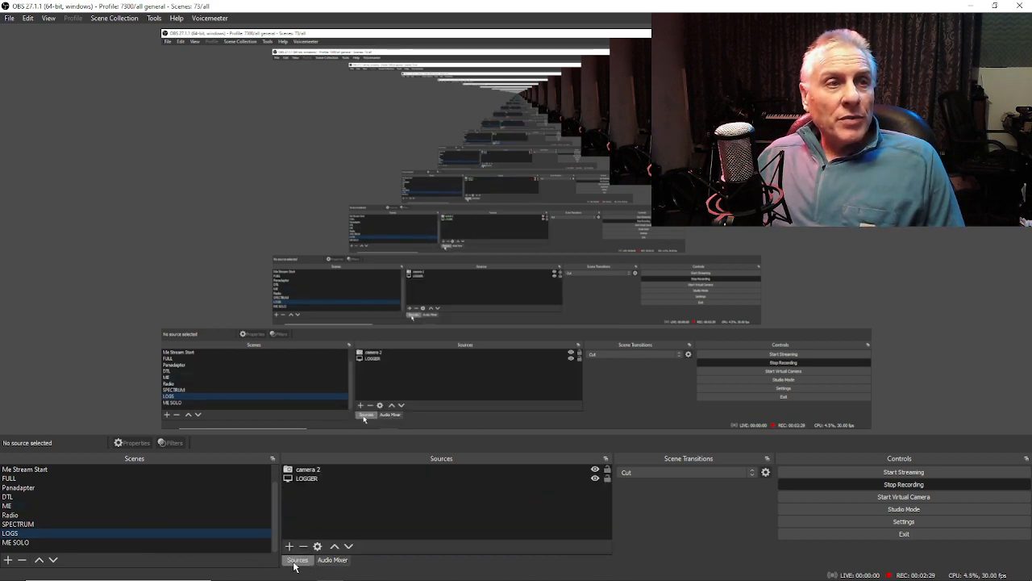
left_click(327, 562)
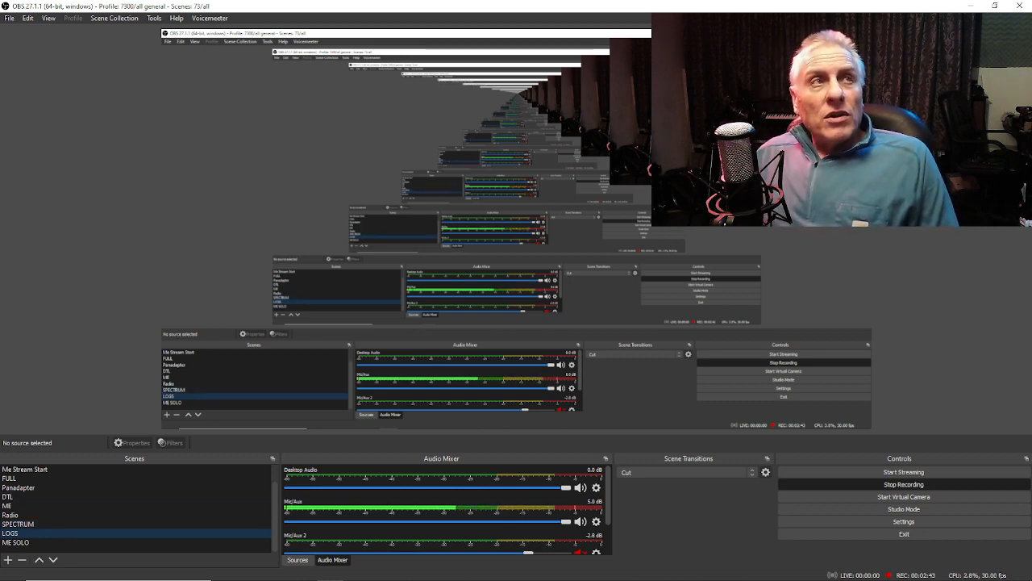
- Open the Advanced Scene Switcher and add three empty scene sequence entries
left_click(154, 18)
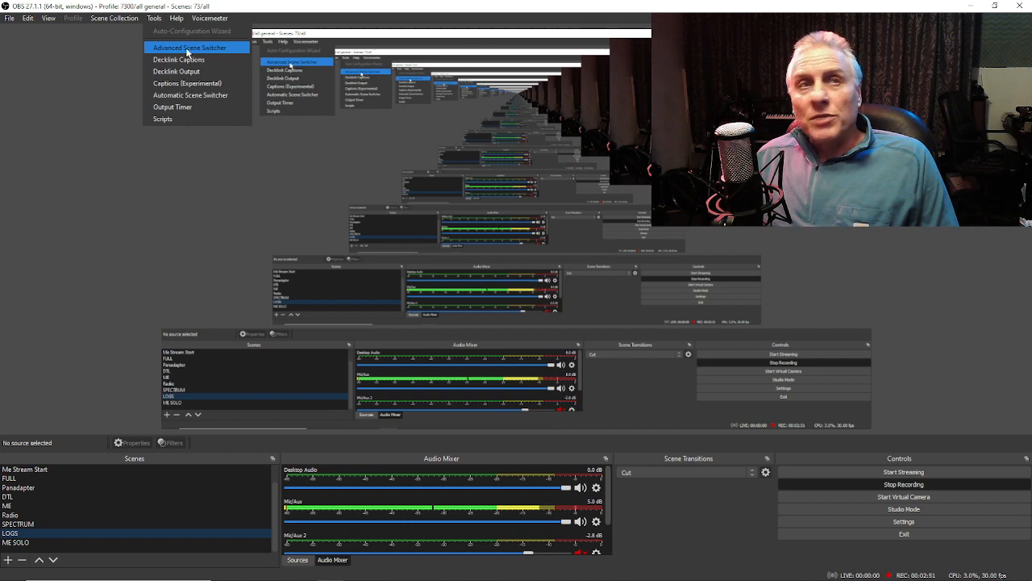
left_click(187, 49)
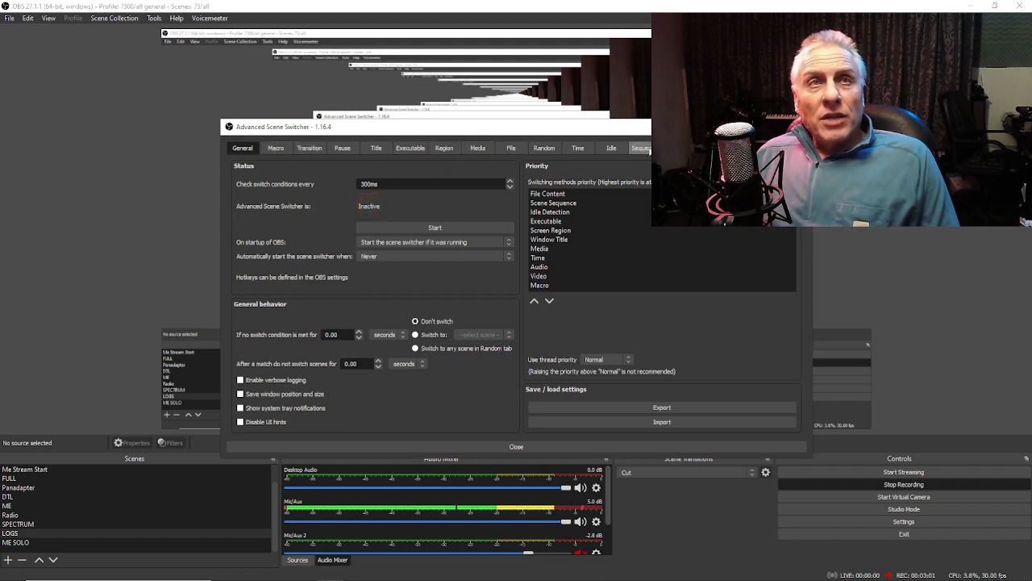
left_click(645, 148)
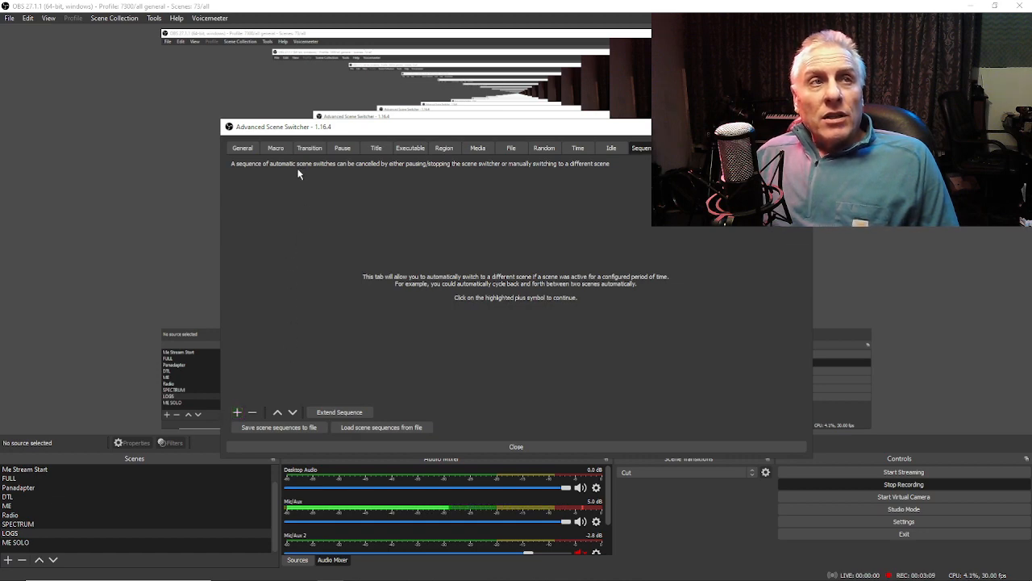
left_click(237, 413)
left_click(237, 413)
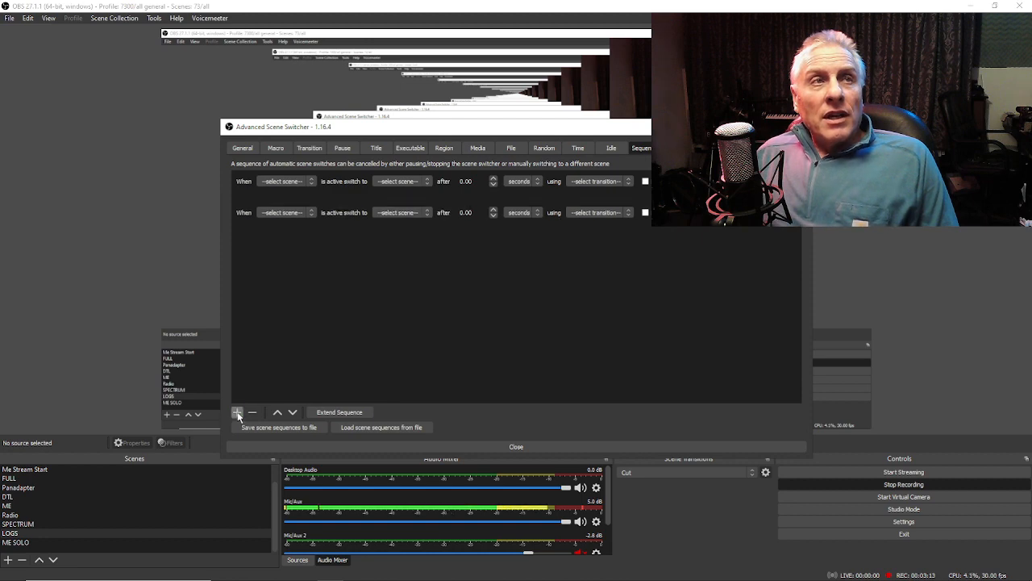
left_click(238, 413)
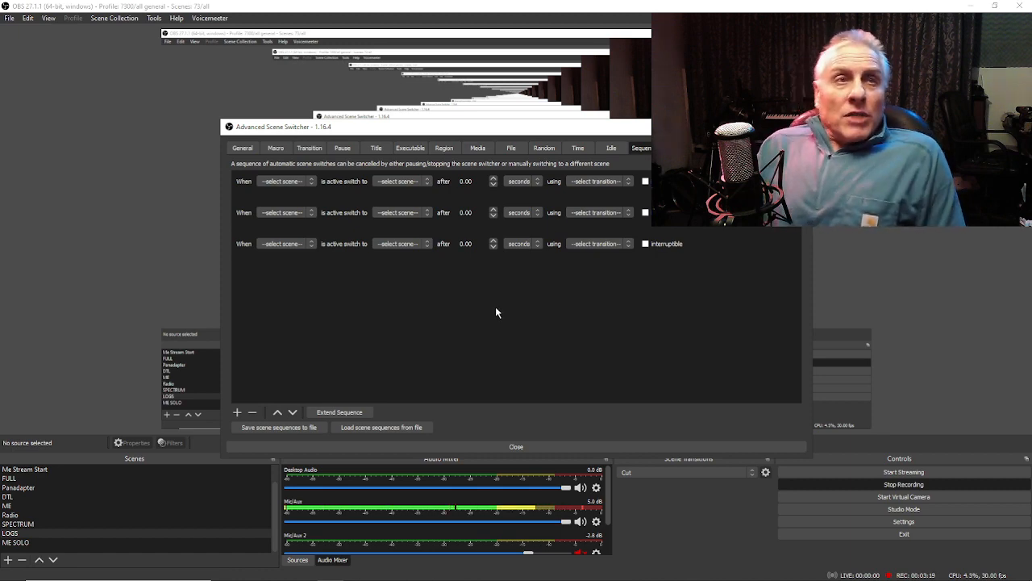
- Configure the first sequence entry to switch from ME SOLO to LOGS after 5 seconds using the Cut transition
left_click(310, 184)
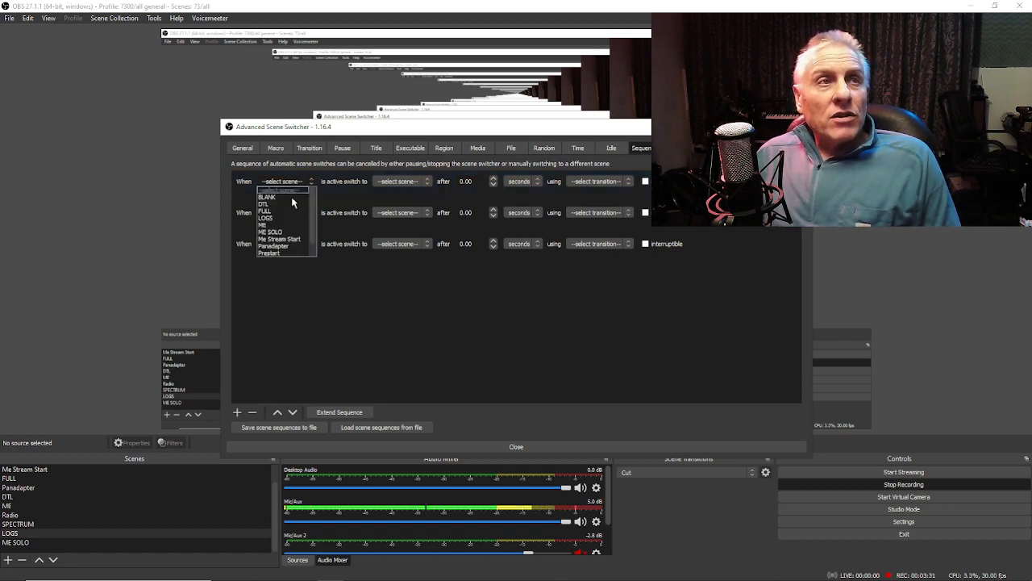
left_click(275, 232)
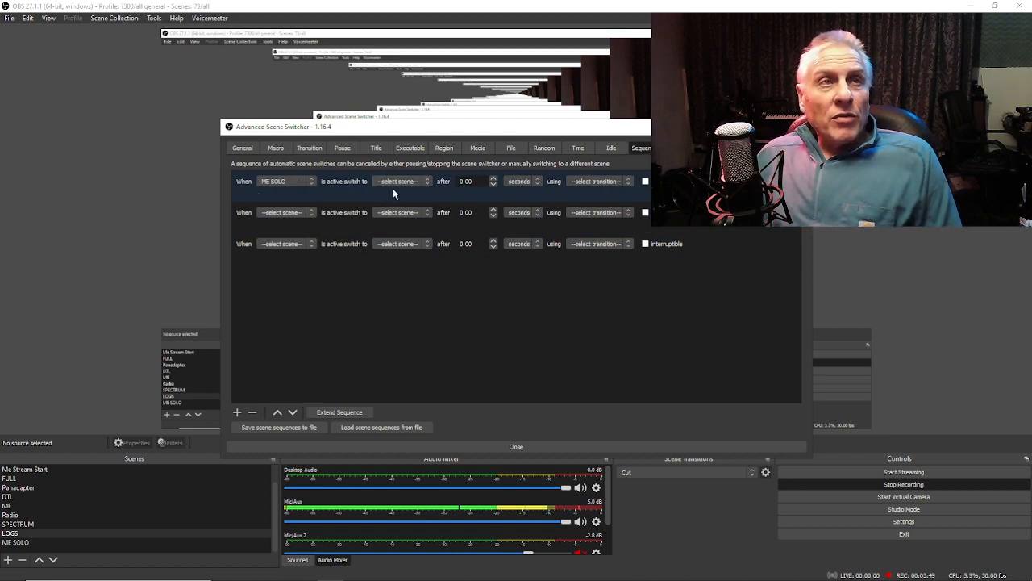
left_click(425, 181)
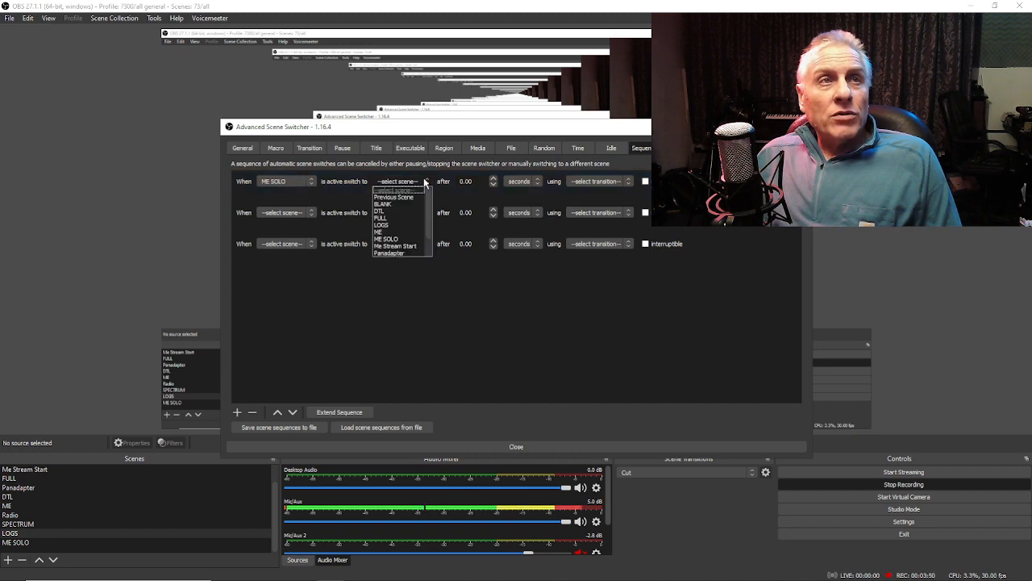
left_click(386, 226)
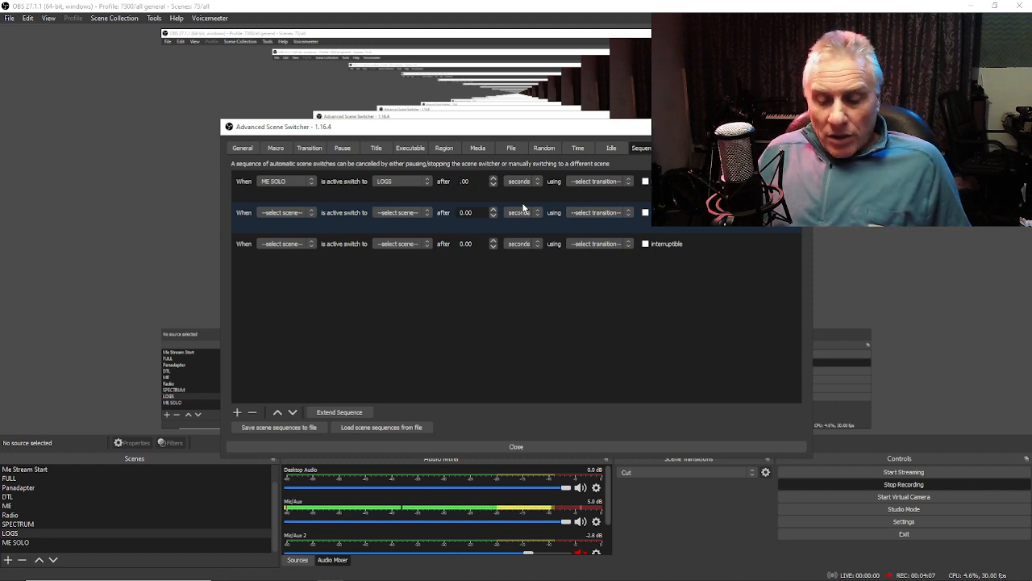
type("5")
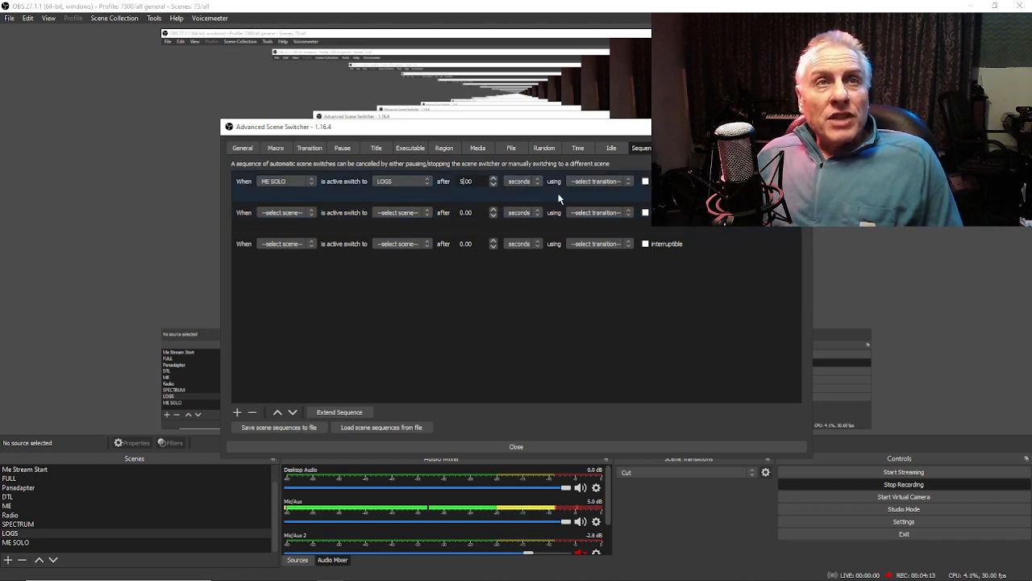
left_click(627, 182)
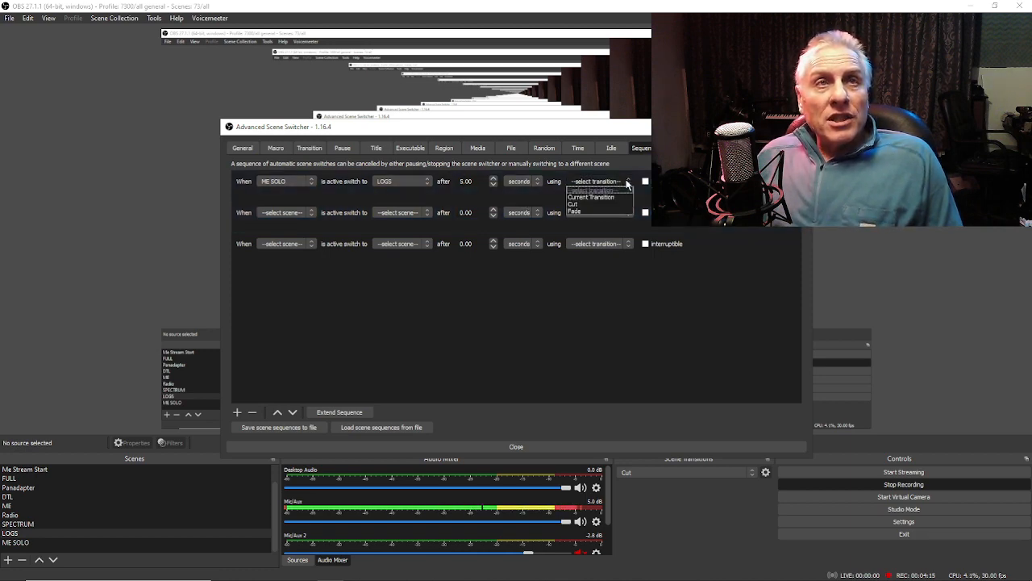
left_click(571, 204)
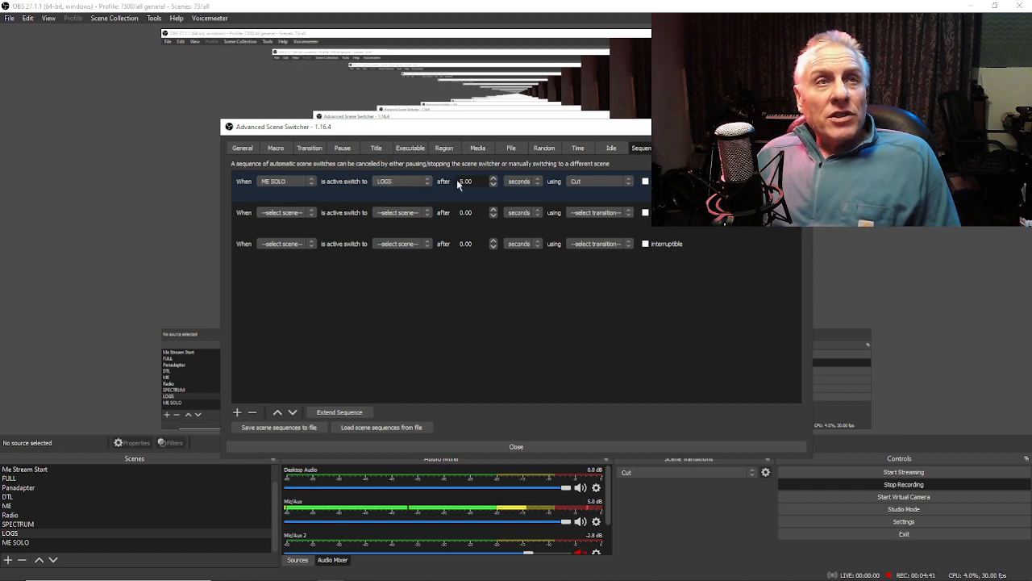
- Configure the second sequence entry to switch from LOGS to SPECTRUM after 5 seconds using the Cut transition
left_click(307, 212)
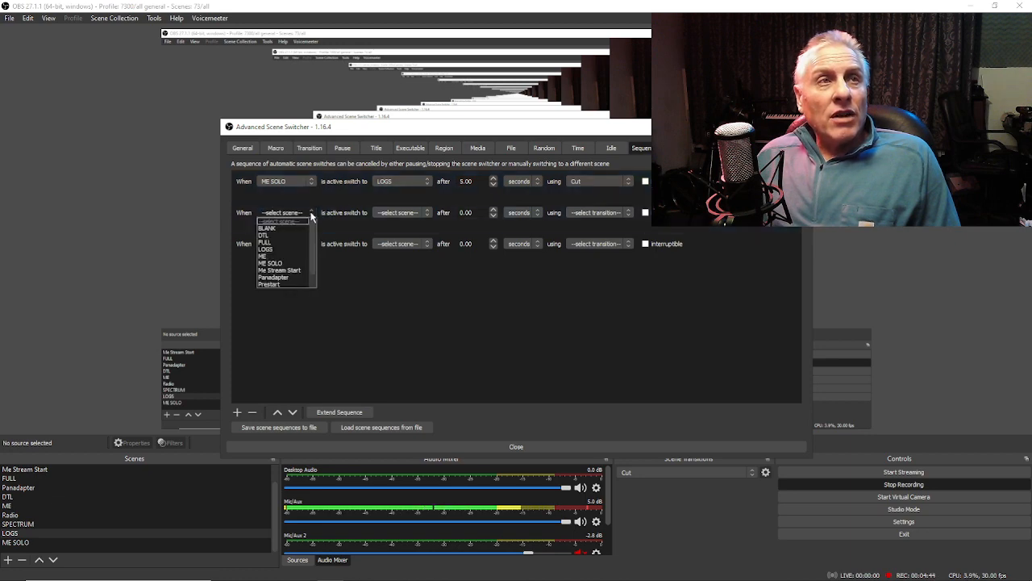
left_click(270, 246)
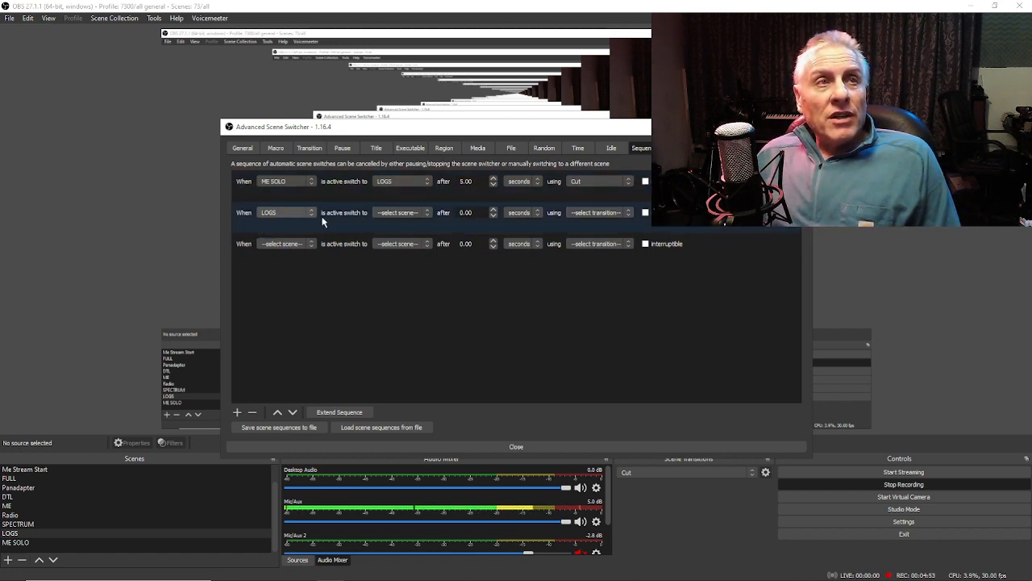
left_click(424, 215)
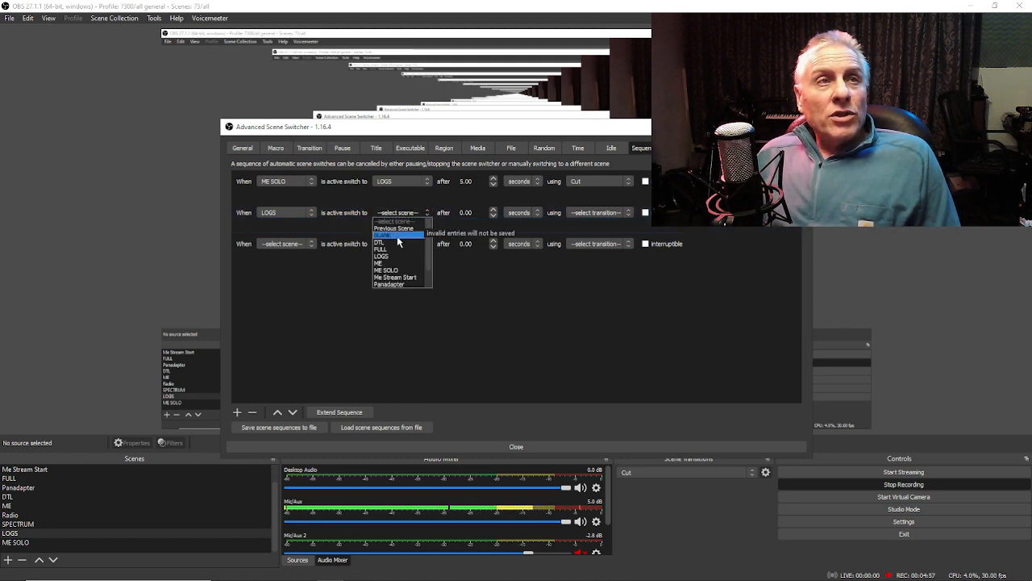
scroll(405, 274, "down", 1)
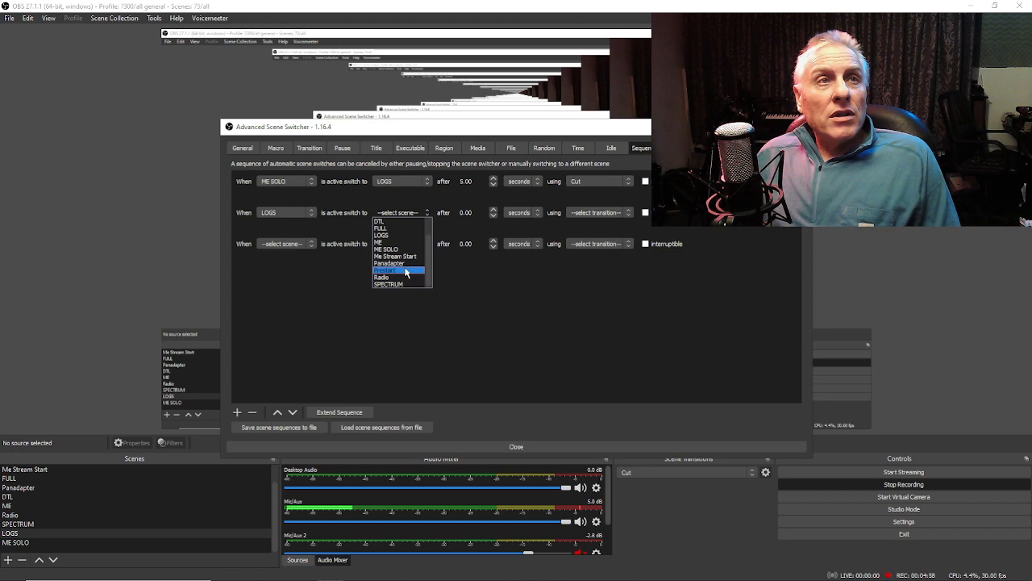
left_click(390, 285)
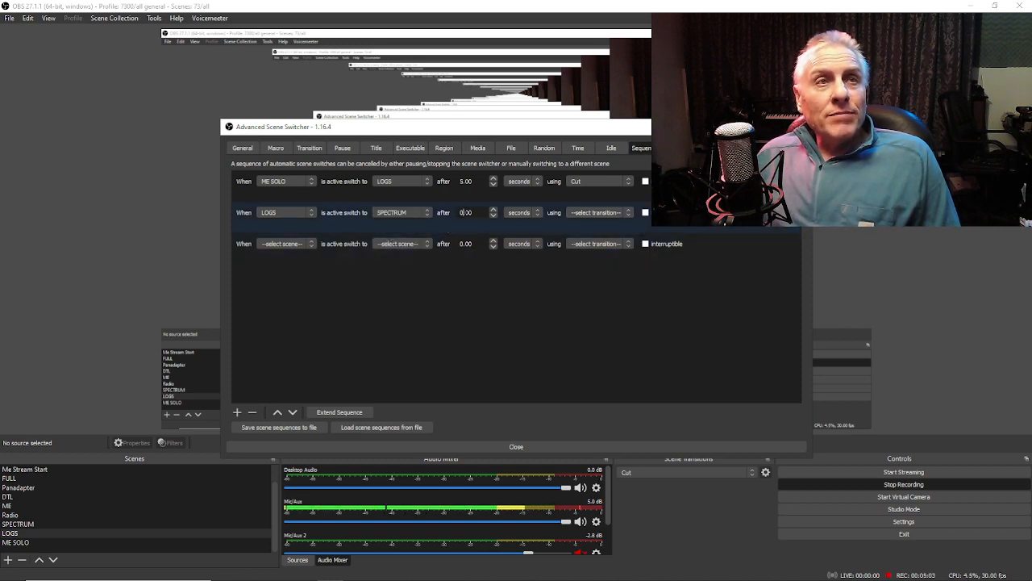
key("BackSpace")
type("5")
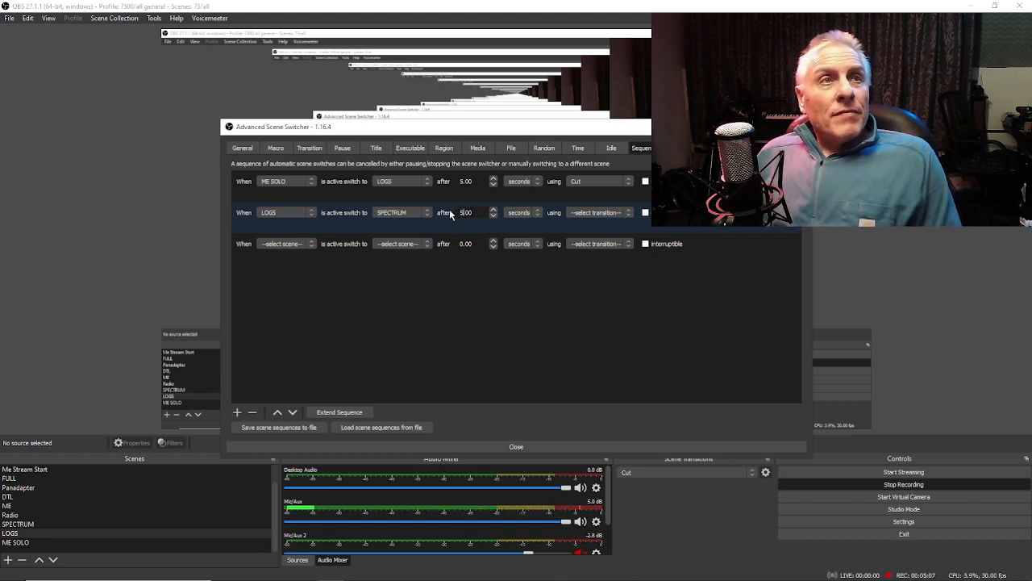
left_click(628, 212)
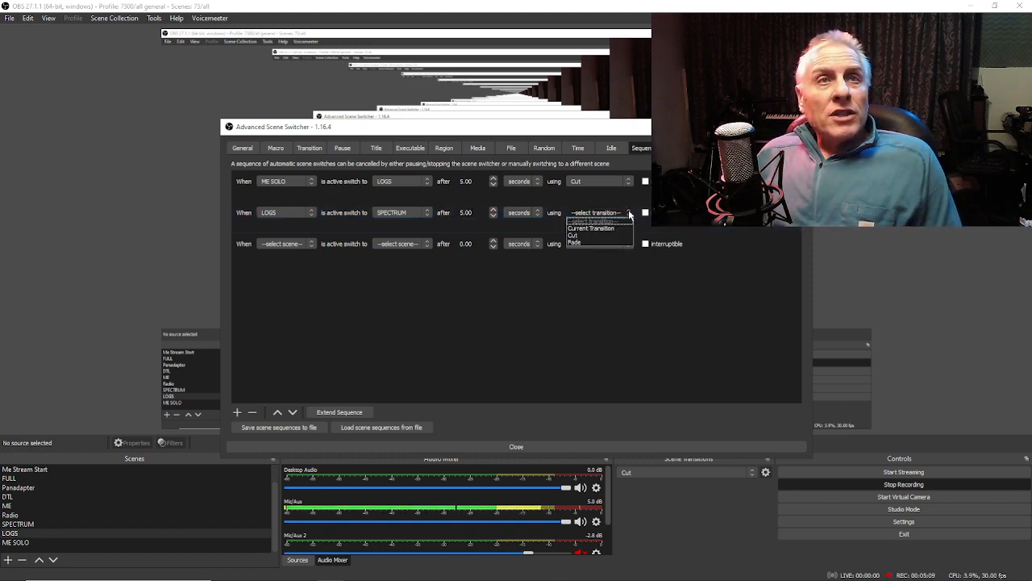
left_click(585, 235)
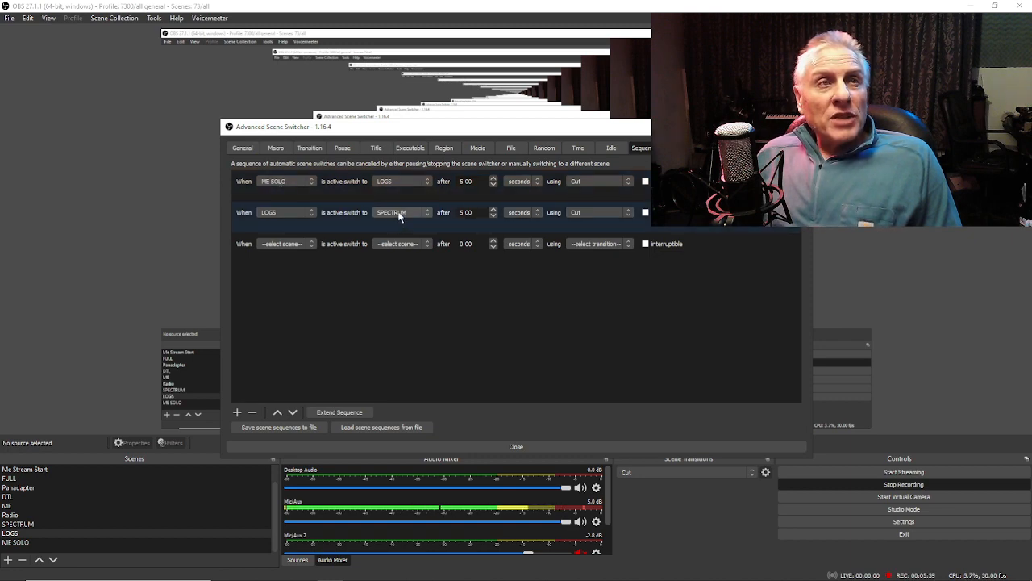
- Configure the third sequence entry to switch from SPECTRUM to ME SOLO after 5 seconds using the Cut transition
left_click(313, 247)
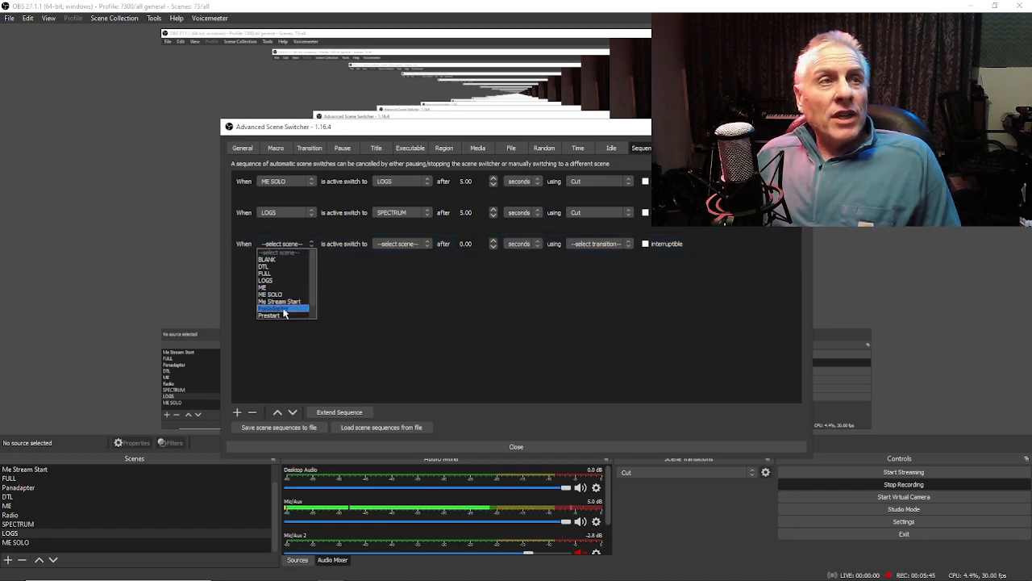
scroll(282, 315, "down", 1)
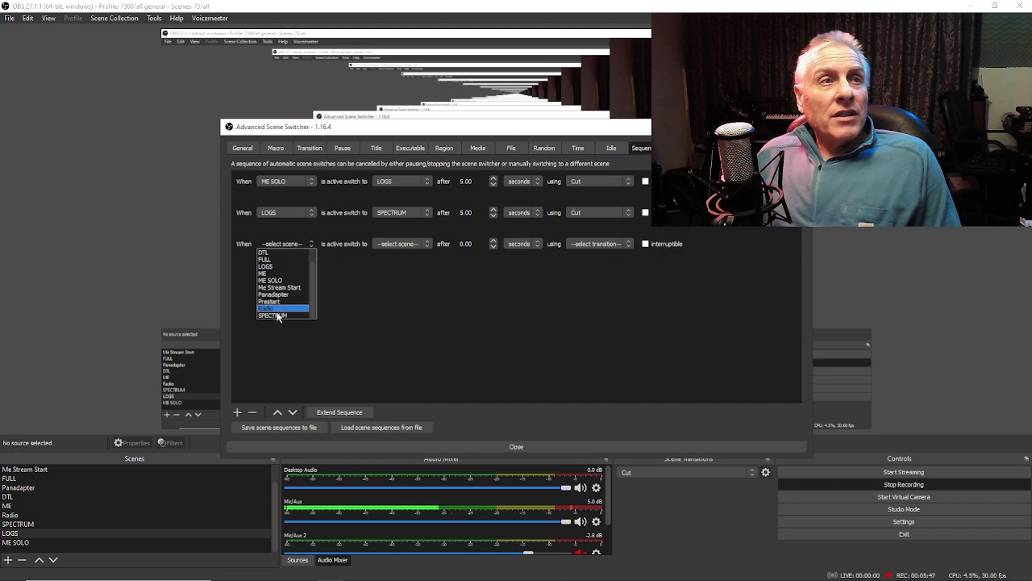
left_click(275, 314)
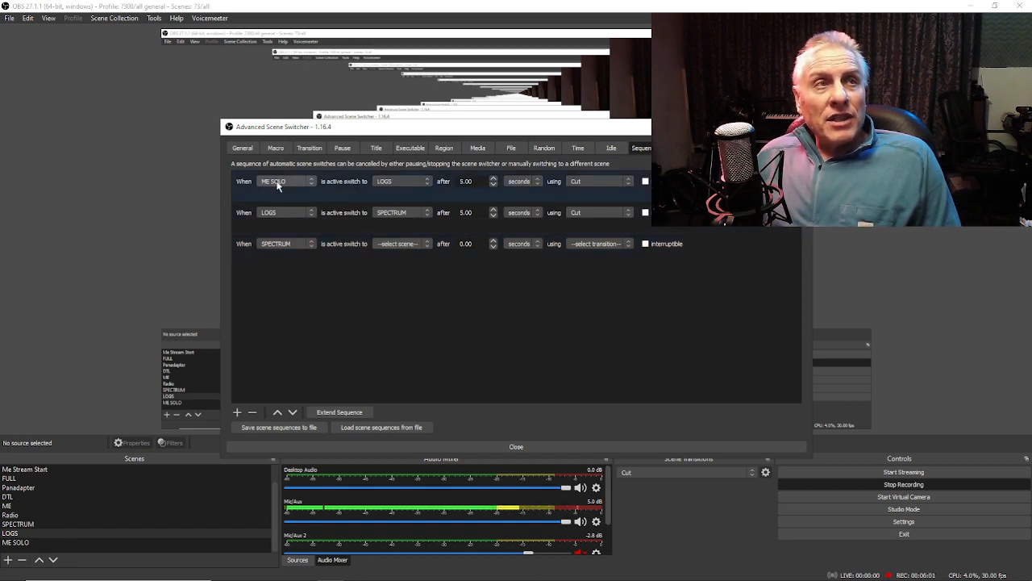
left_click(424, 244)
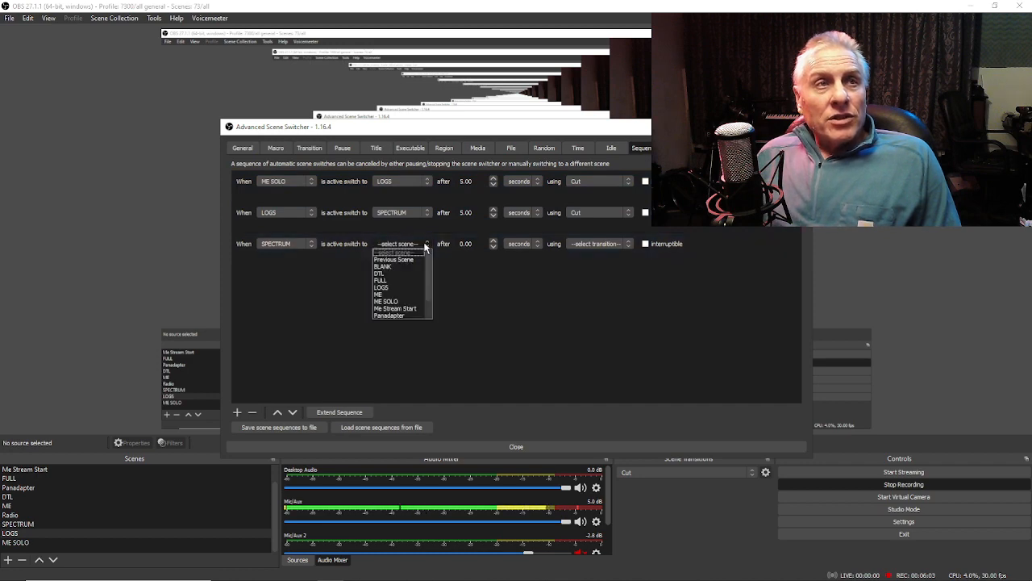
left_click(394, 301)
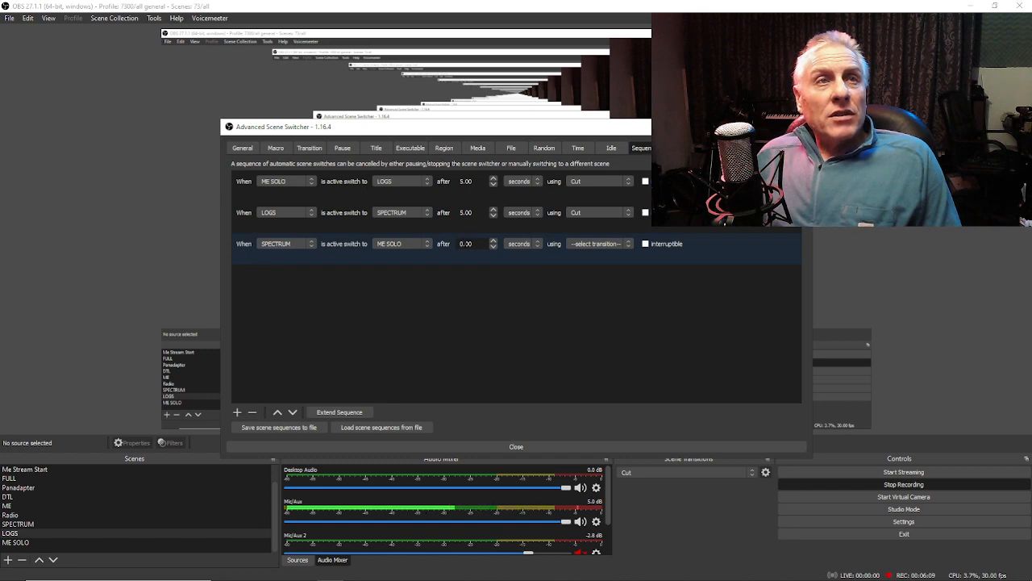
key("BackSpace")
type("5")
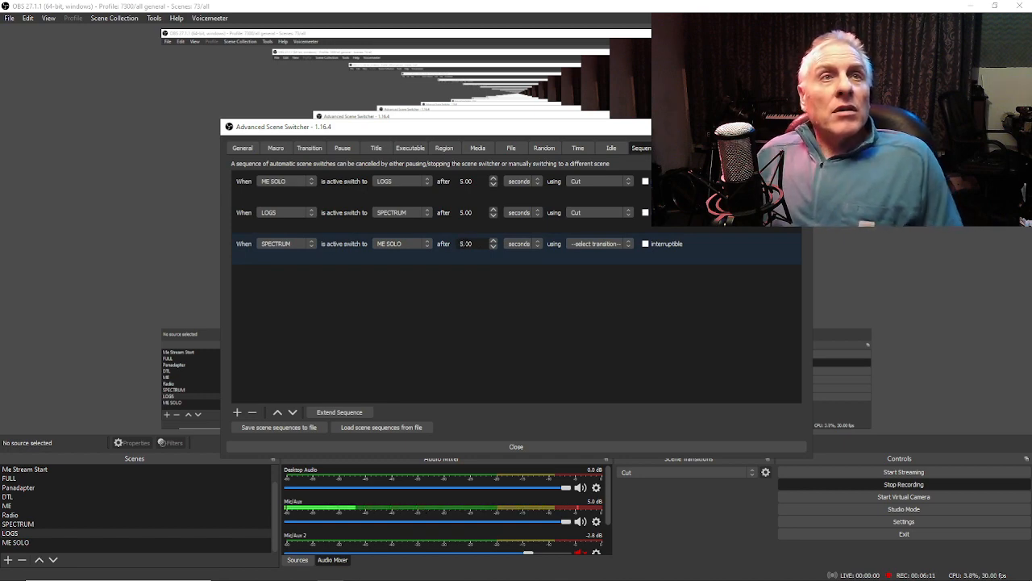
left_click(627, 243)
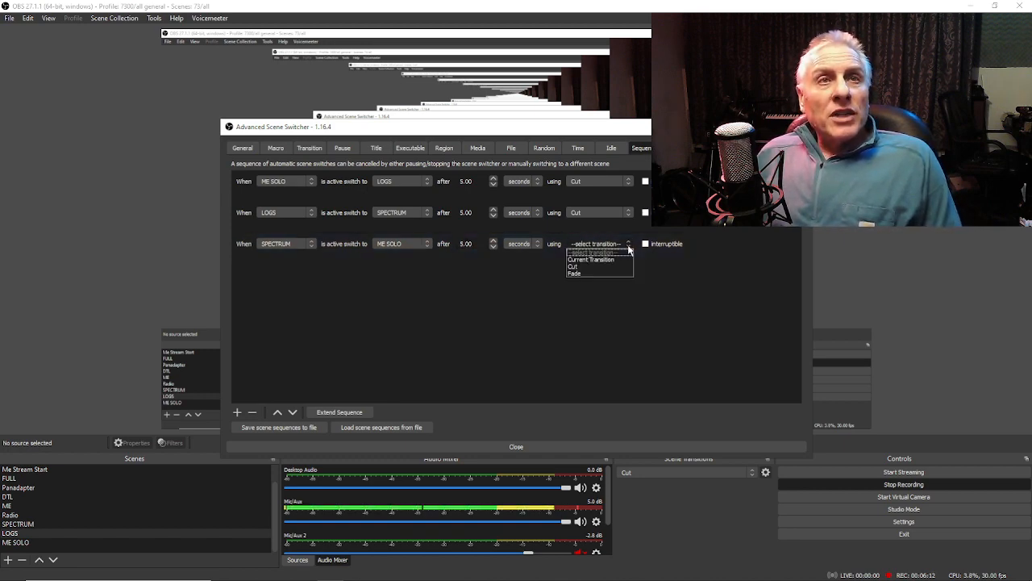
left_click(574, 267)
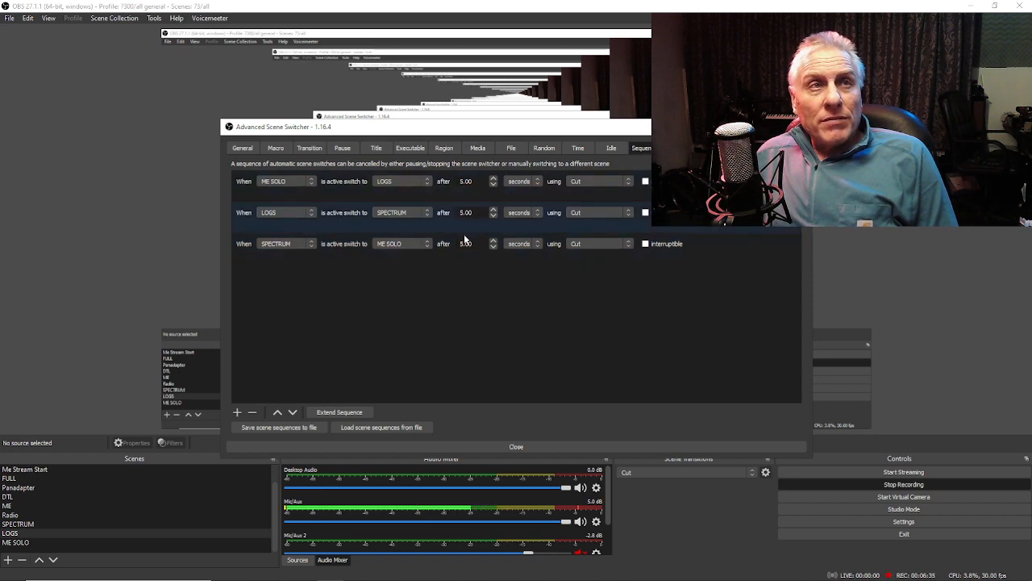
- Save the scene sequences as a text file named "new 1" in the Documents folder
left_click(280, 429)
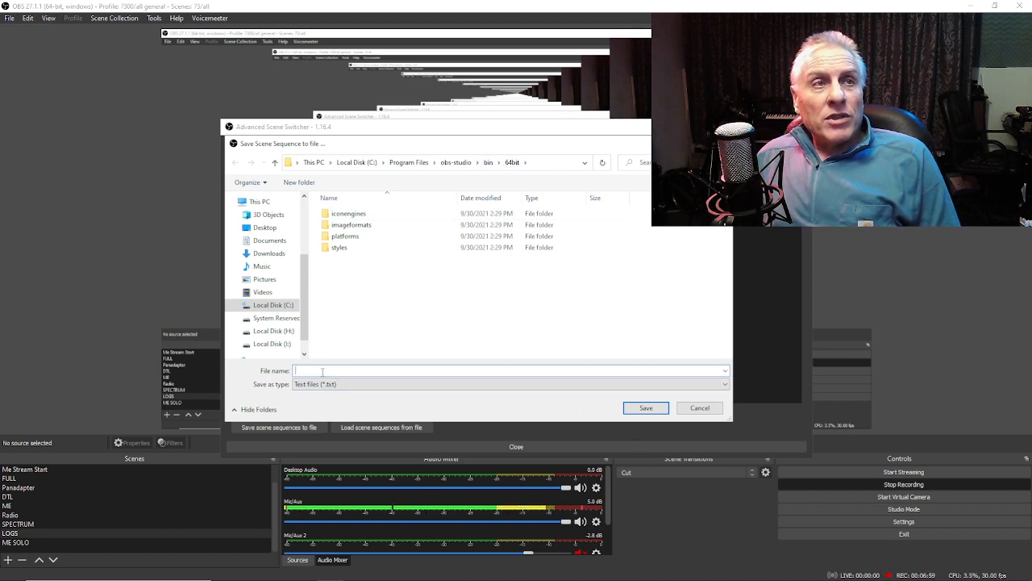
type("new")
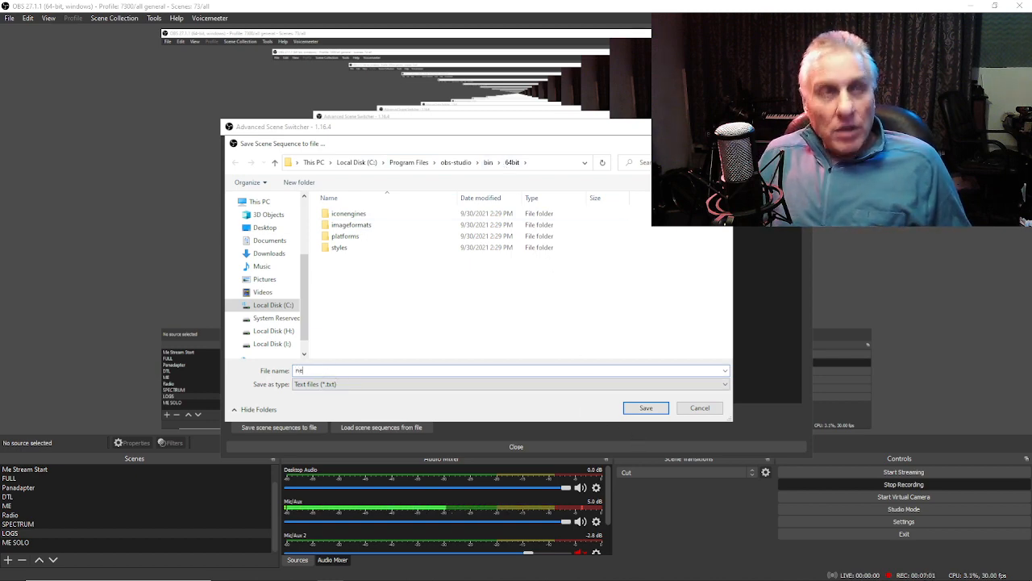
left_click(646, 409)
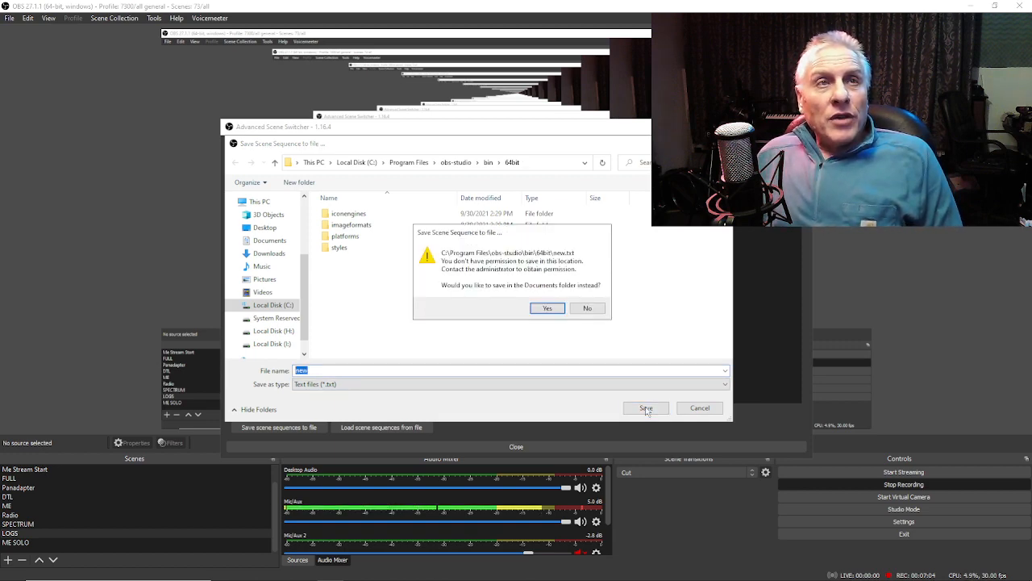
left_click(548, 309)
left_click(547, 311)
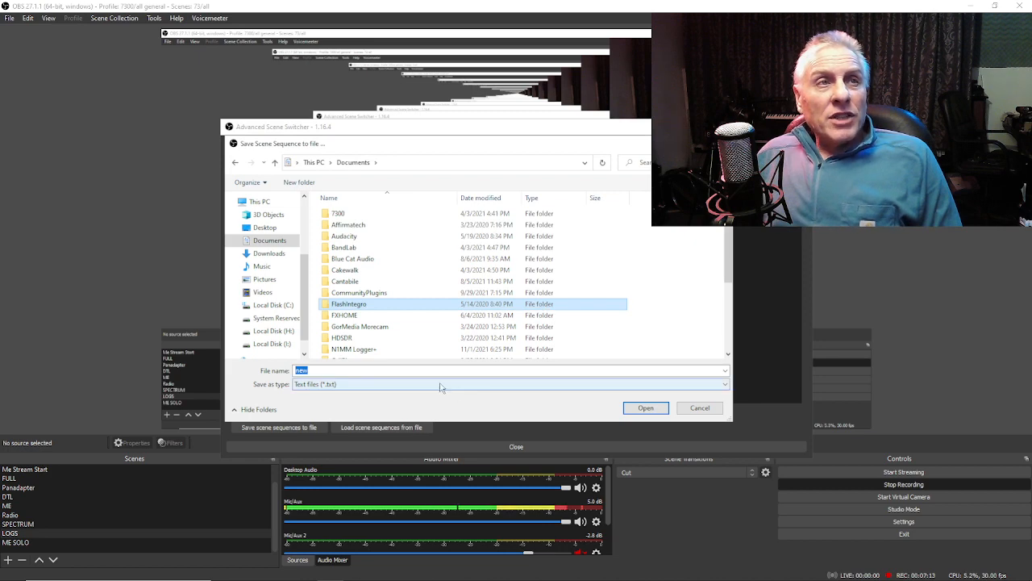
scroll(670, 300, "down", 4)
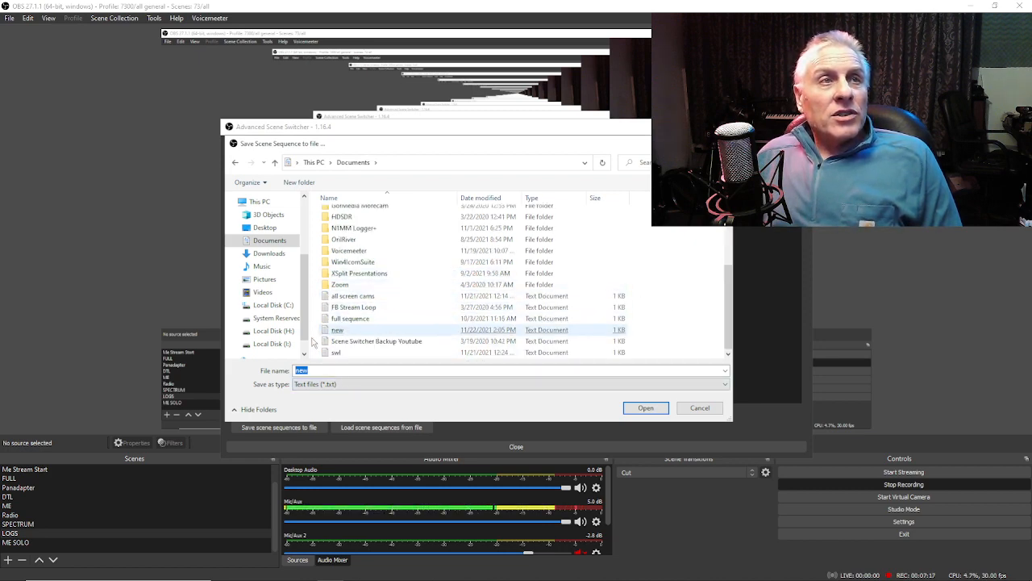
left_click(339, 333)
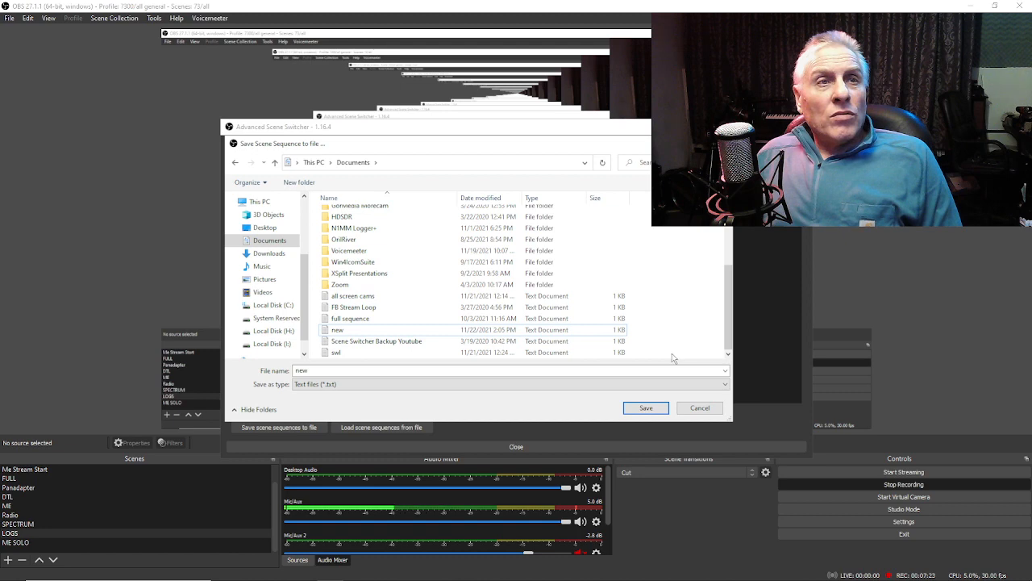
left_click_drag(296, 371, 312, 370)
left_click(313, 370)
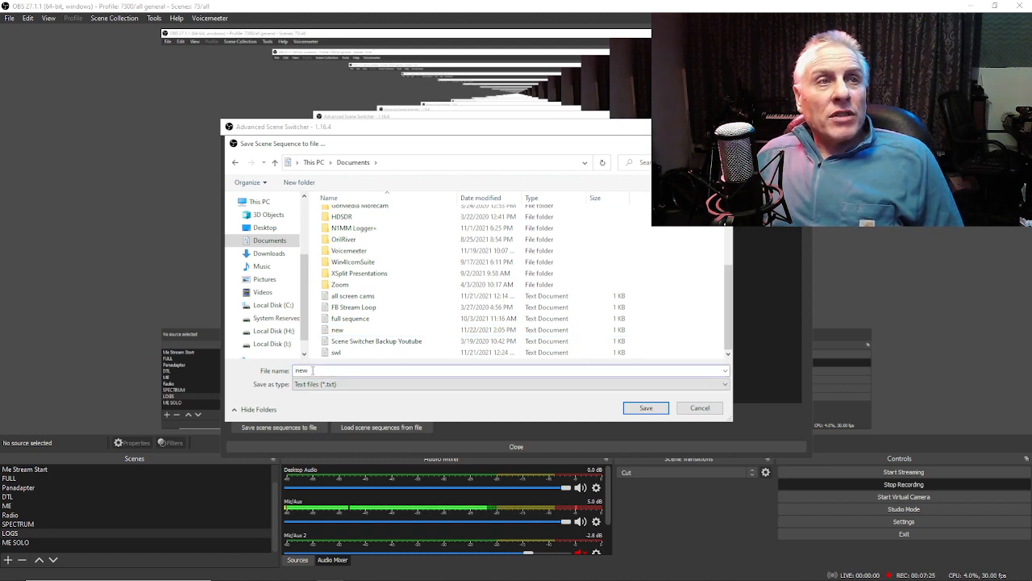
type("1")
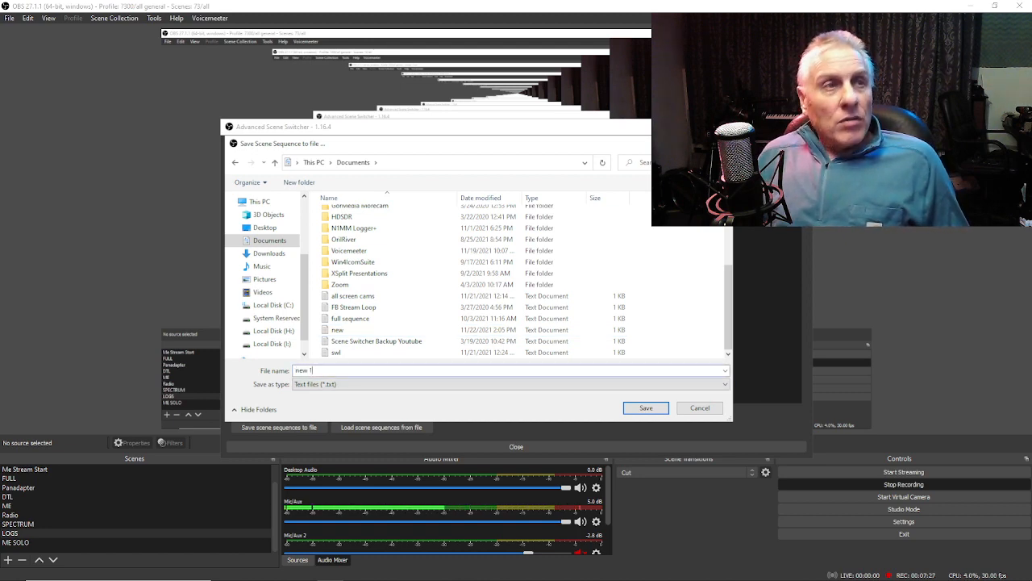
left_click(645, 408)
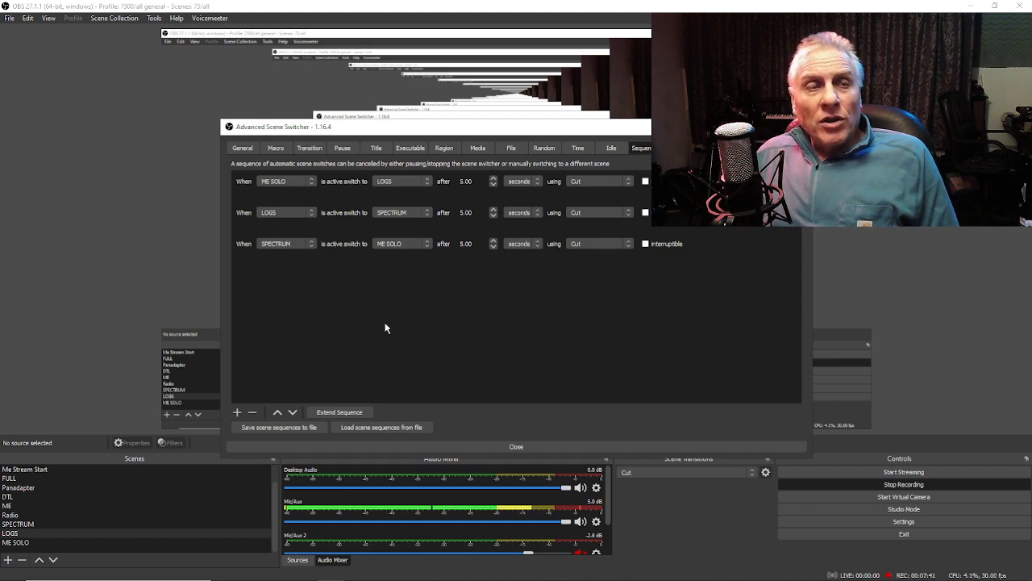
- Browse the loadable scene sequence files in the Documents folder, cancel without loading one, and close the Advanced Scene Switcher
left_click(384, 433)
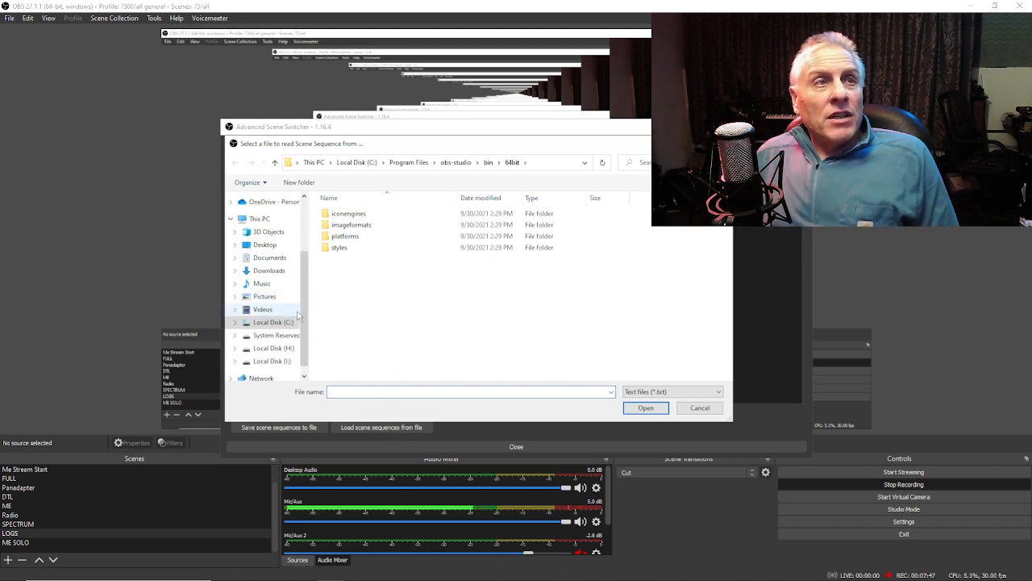
left_click(269, 257)
scroll(427, 303, "down", 3)
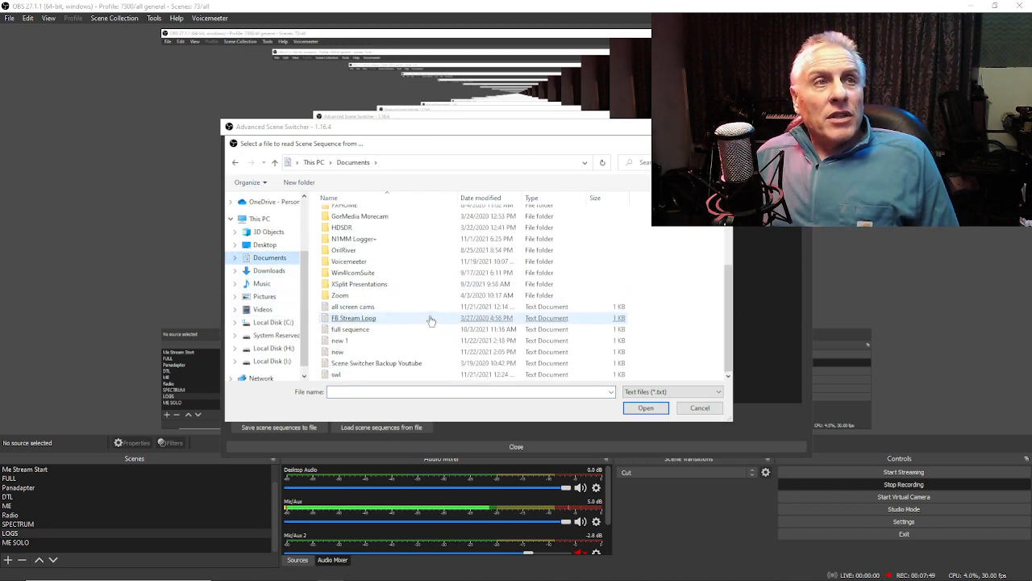
left_click(352, 363)
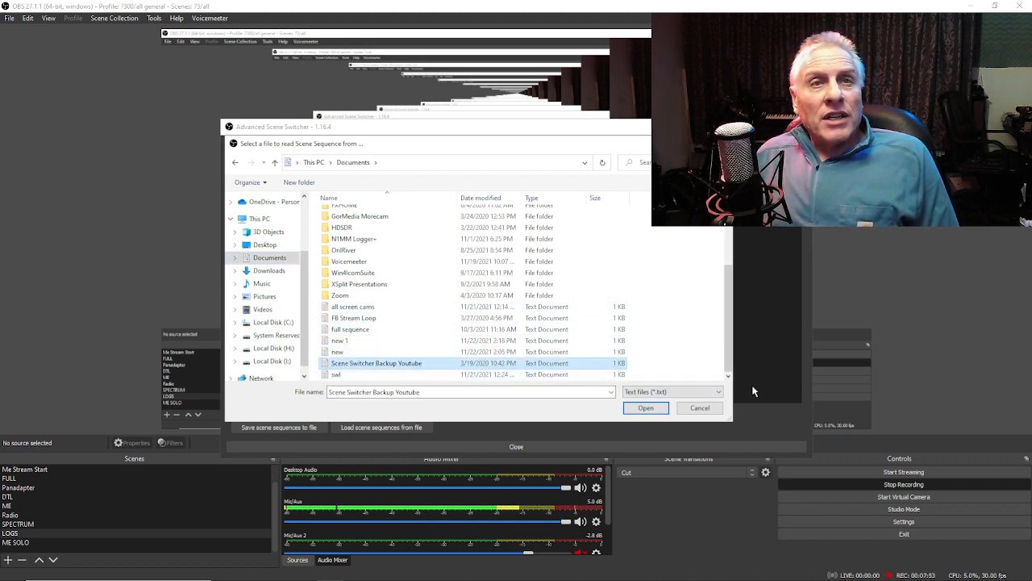
left_click(700, 408)
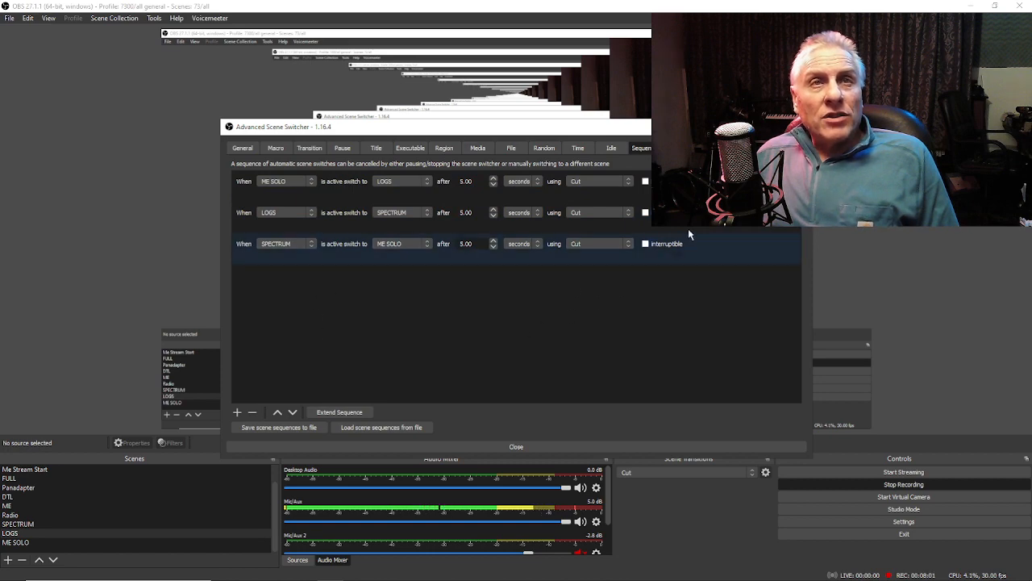
left_click(797, 127)
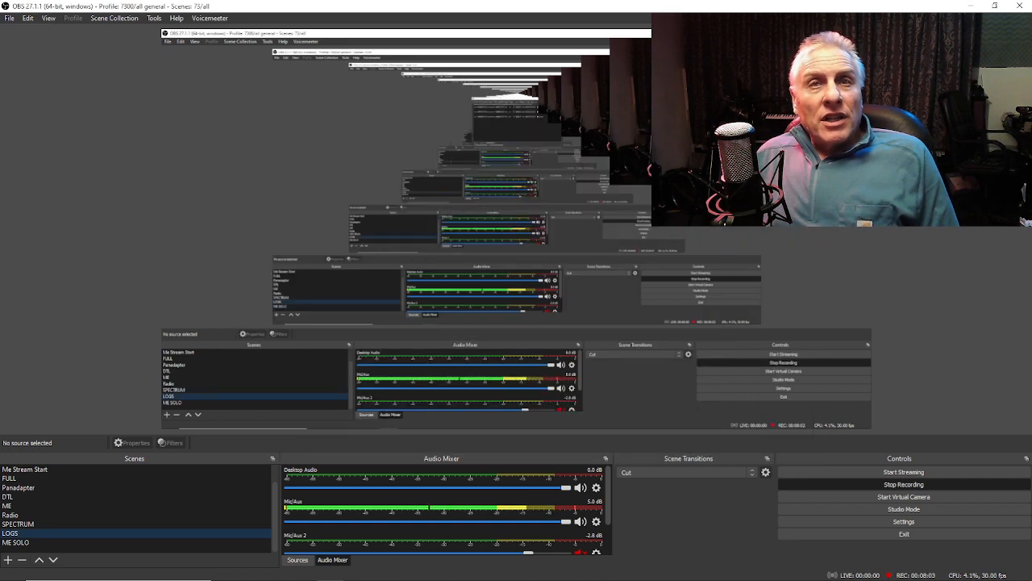
- Review the hotkeys assigned to starting and stopping the Advanced Scene Switcher in the settings
left_click(897, 524)
left_click(277, 244)
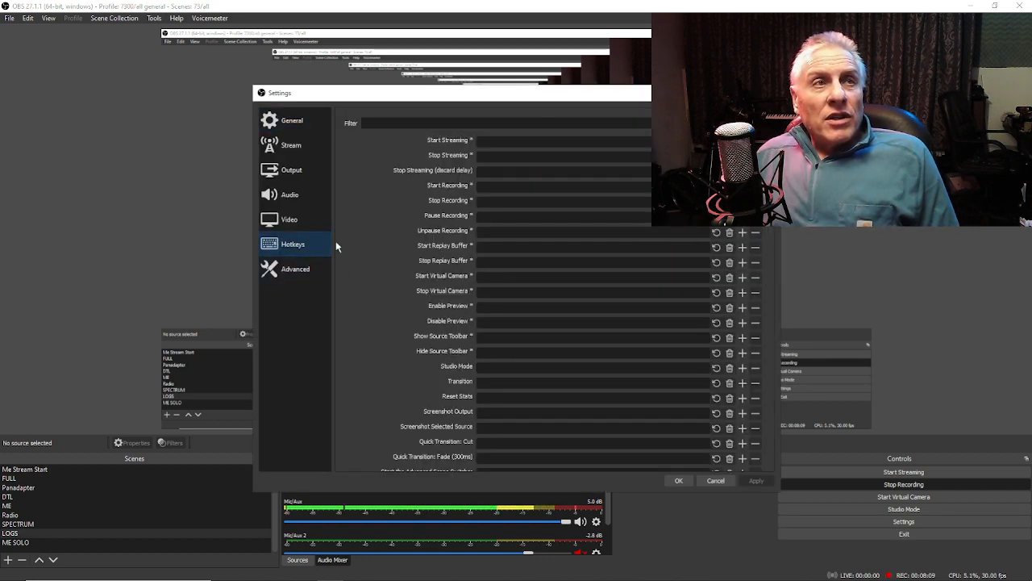
scroll(433, 292, "down", 3)
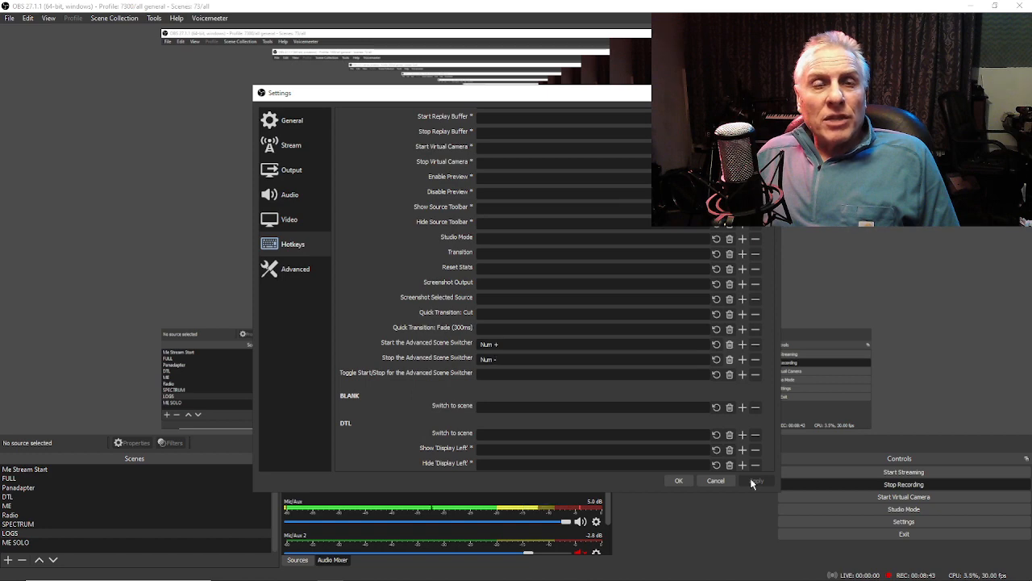
left_click(678, 480)
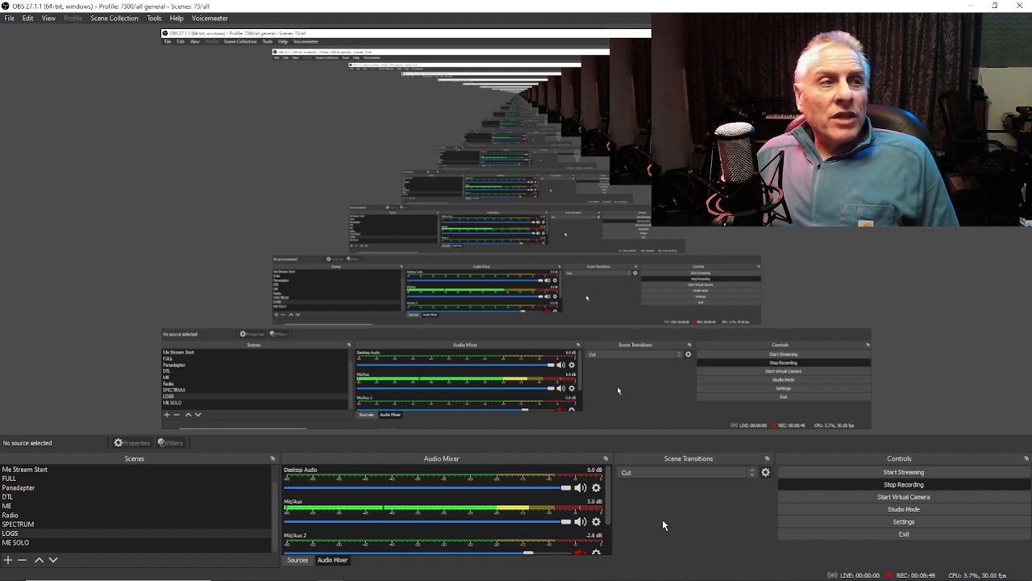
- Switch the output to the ME SOLO scene
left_click(29, 542)
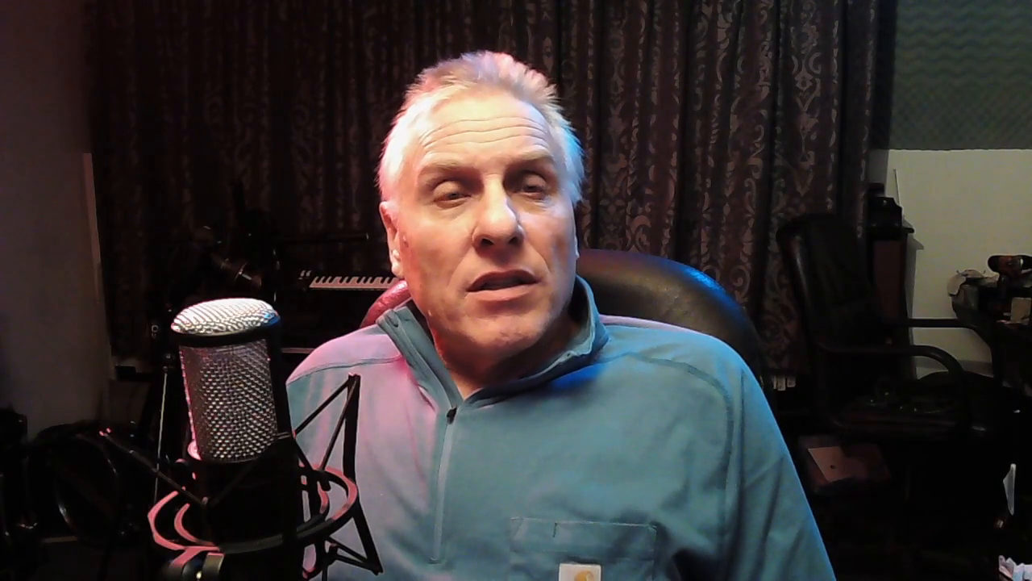